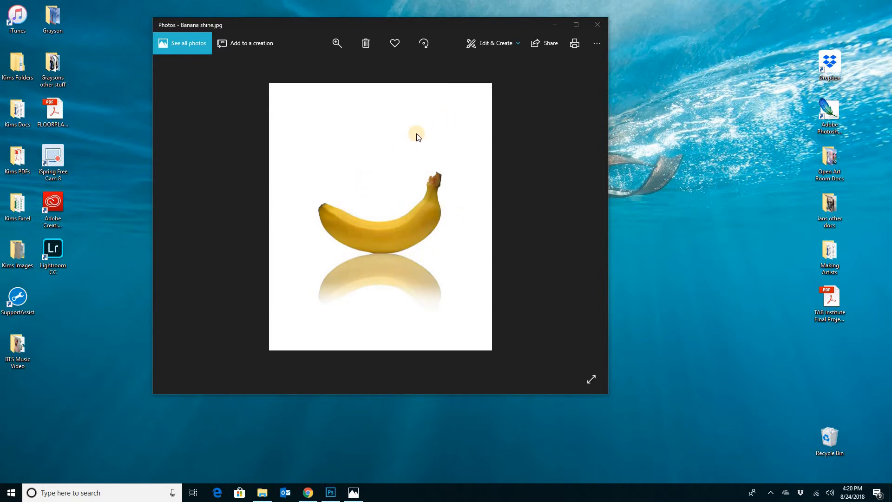
Switch to Chrome and look at the Art of South B units page and the Banana.jpg image in Google Drive
left_click(308, 494)
left_click(118, 20)
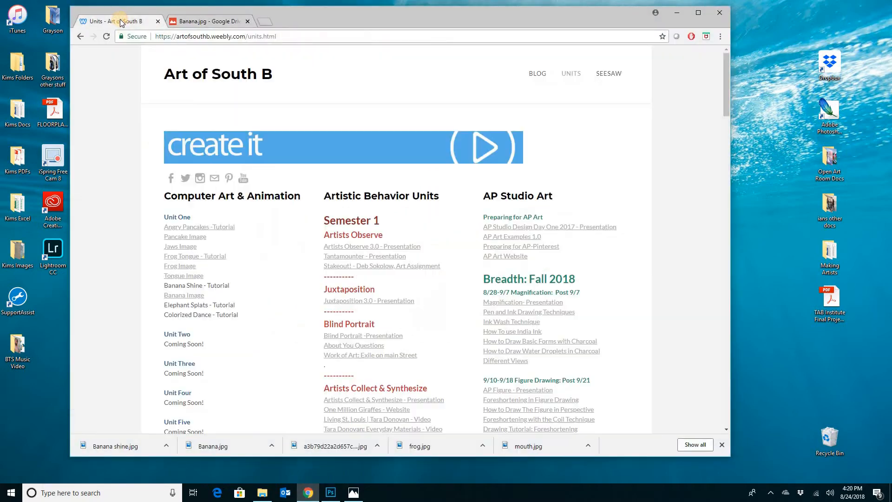
left_click(205, 22)
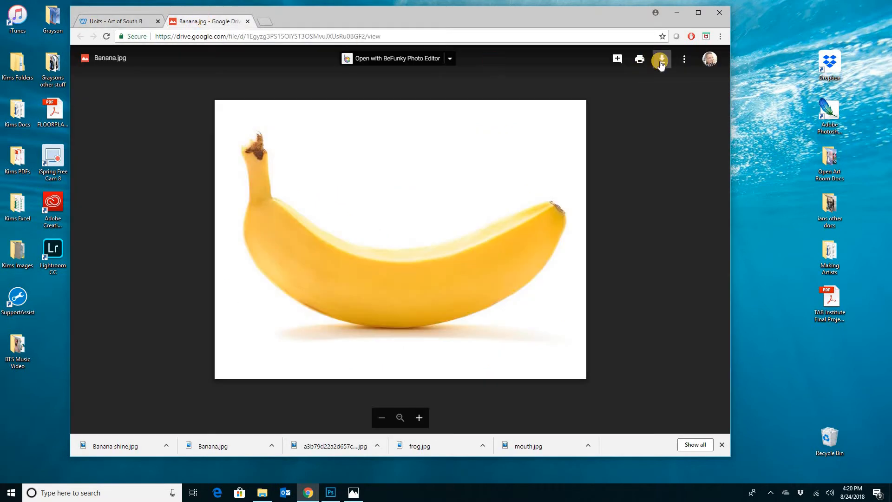
Switch to Photoshop and reposition the Banana.jpg document window in the workspace
left_click(331, 493)
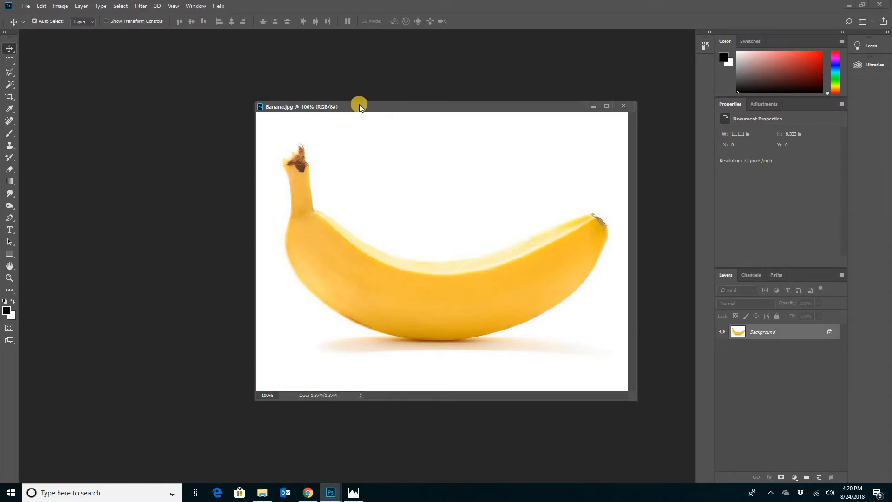
left_click_drag(359, 105, 208, 75)
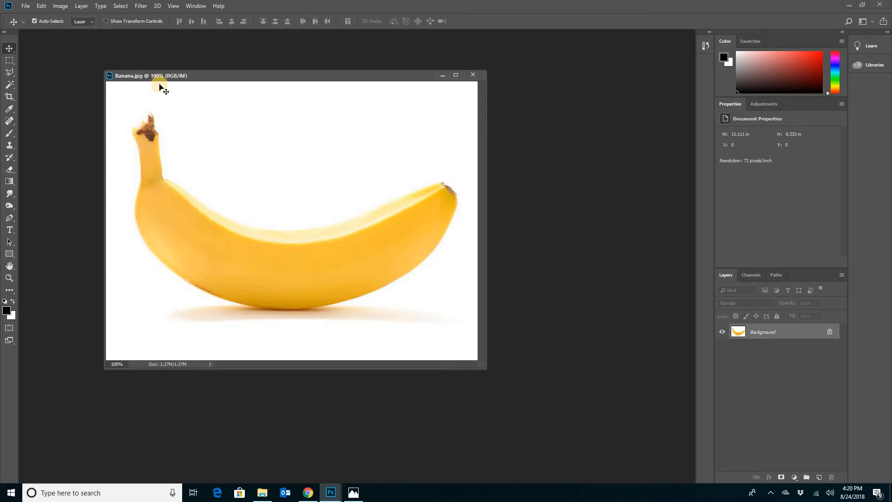
left_click_drag(177, 74, 159, 62)
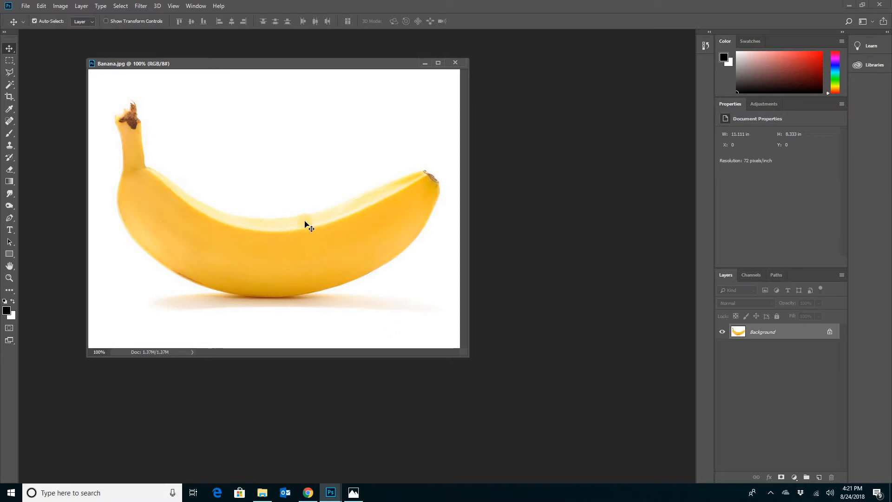
Convert the locked Background into a regular layer with default settings and check it by hiding and showing it
double_click(762, 332)
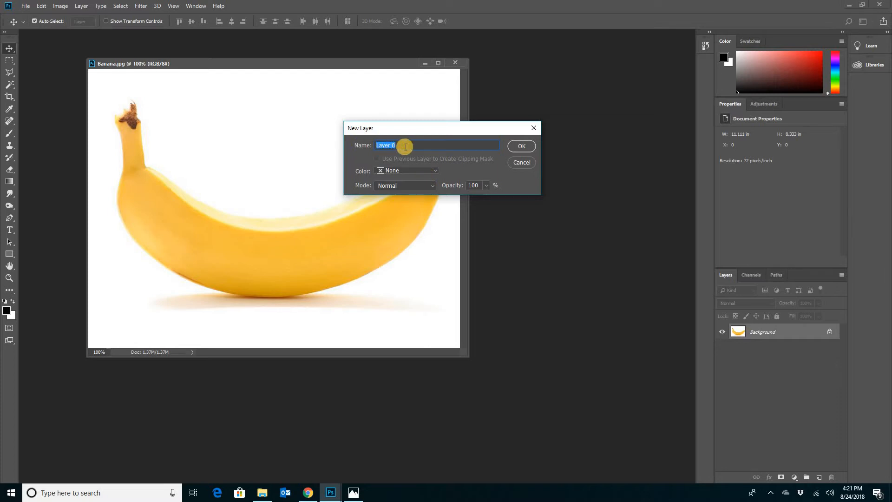
left_click(521, 146)
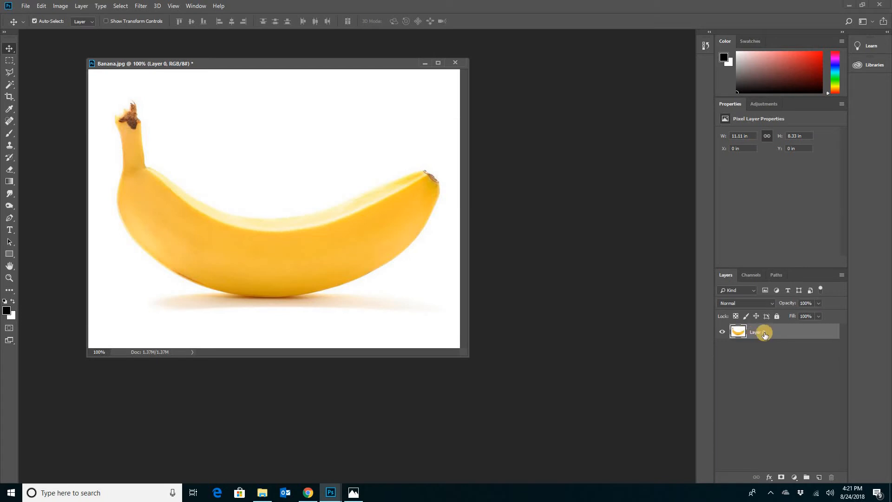
left_click(723, 333)
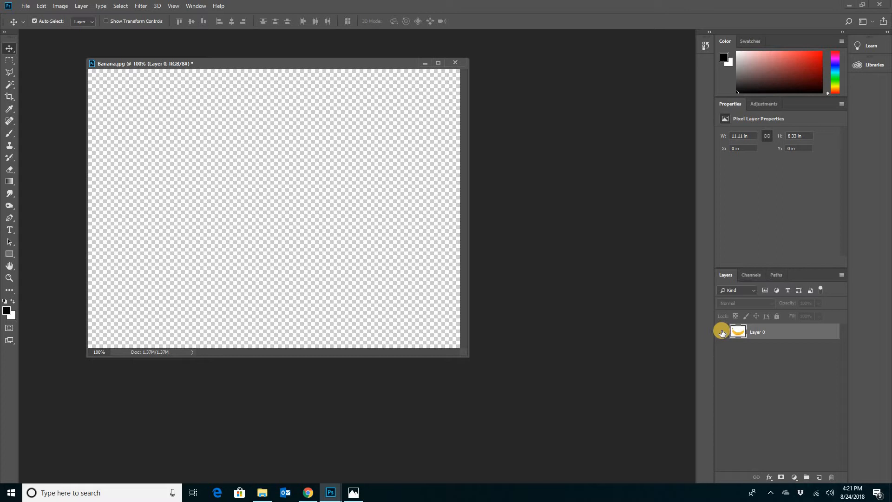
left_click(722, 332)
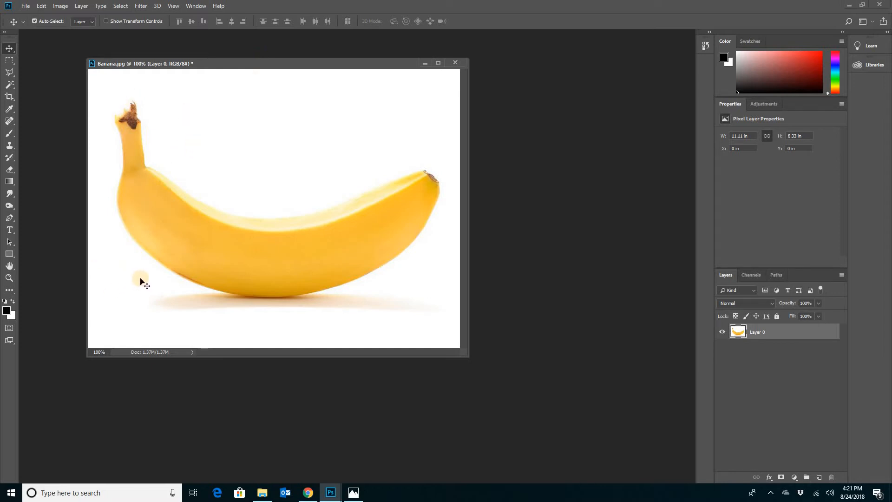
Delete the white background around the banana using a Magic Wand selection and clear the selection
left_click(10, 87)
left_click(58, 95)
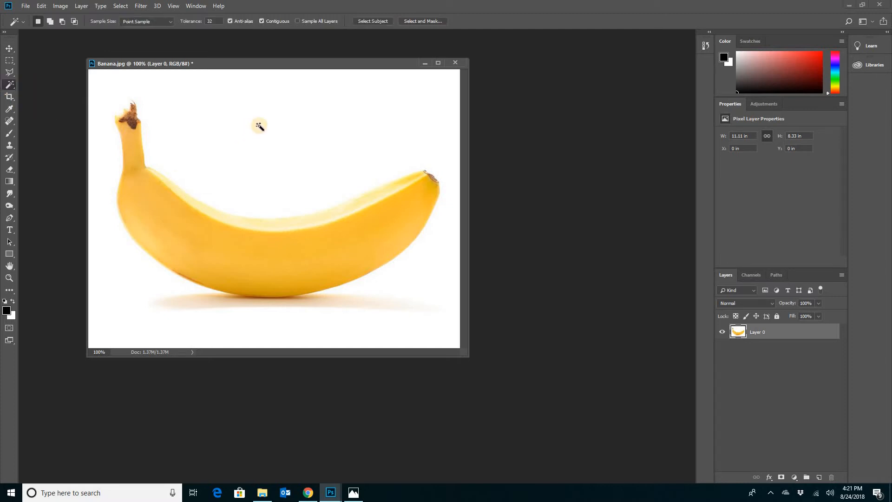
left_click(258, 125)
key("Delete")
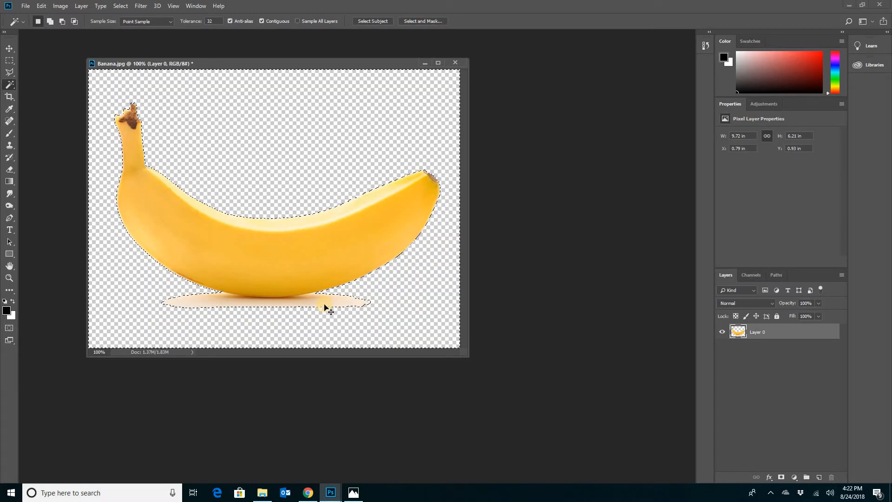
key("ctrl+d")
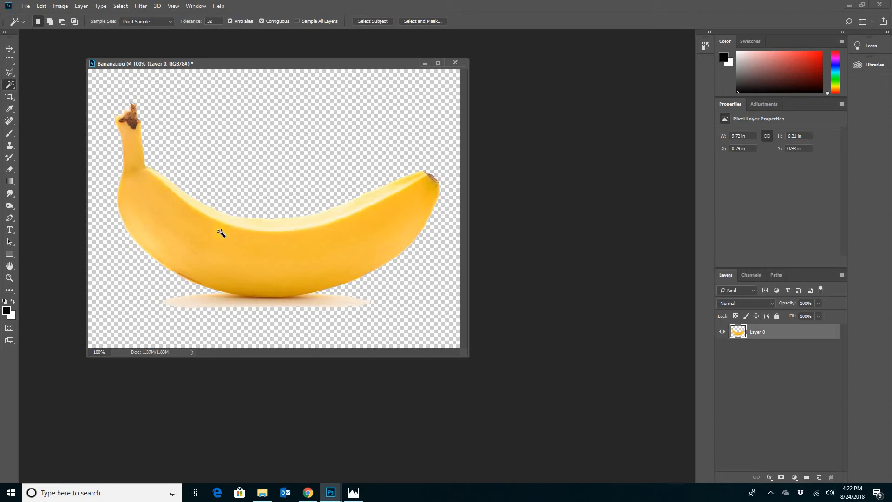
Move the banana up on the canvas to about Y 0.21 in and enlarge the document window
left_click(10, 48)
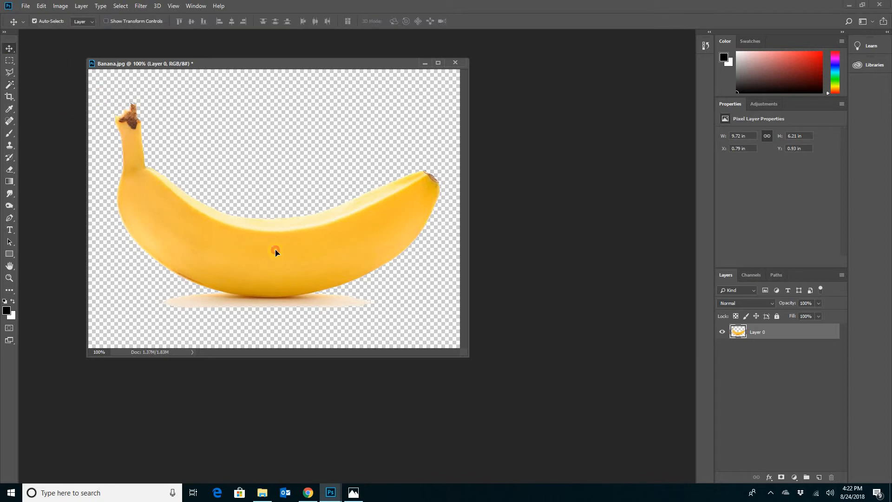
mouse_move(274, 251)
left_mouse_down()
mouse_move(274, 220)
mouse_move(270, 242)
left_mouse_up()
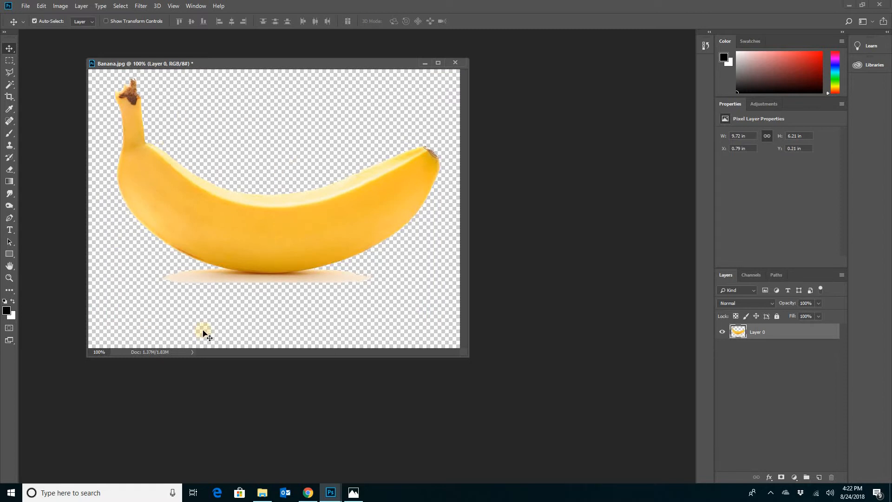
left_click_drag(459, 354, 502, 370)
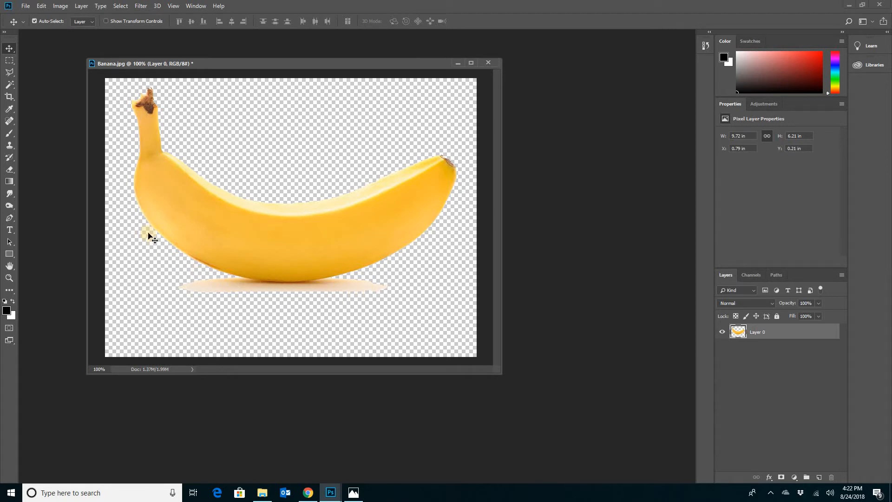
Outline the leftover shadow beneath the banana with the Polygonal Lasso, cut it away, and clear the selection
left_click(10, 73)
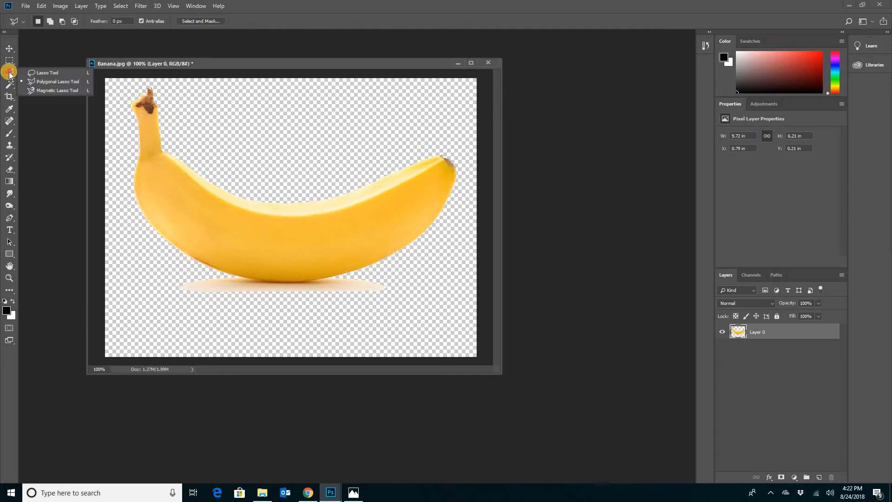
left_click(41, 82)
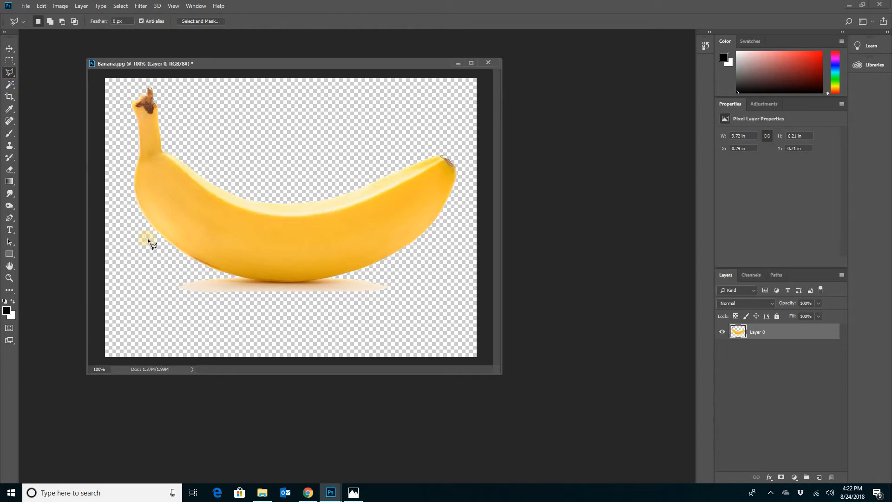
left_click(233, 274)
left_click(242, 277)
left_click(245, 309)
left_click(334, 276)
left_click(353, 274)
left_click(402, 279)
left_click(394, 347)
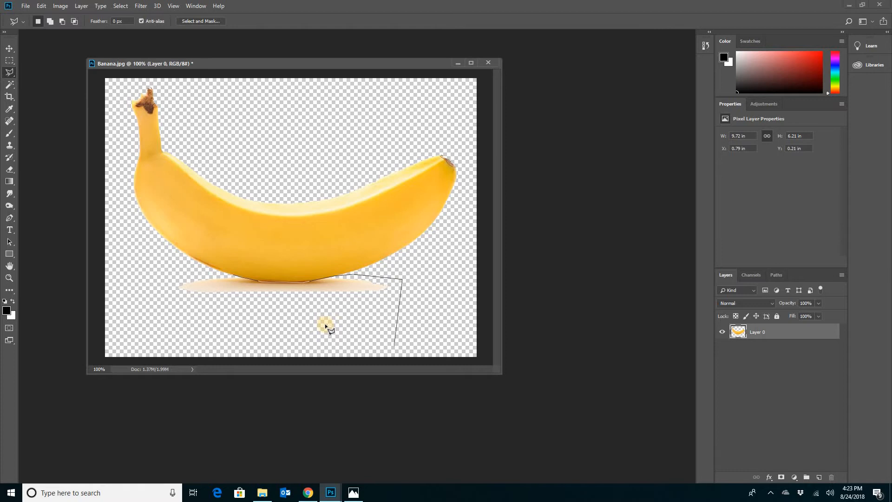
left_click(382, 324)
left_click(148, 330)
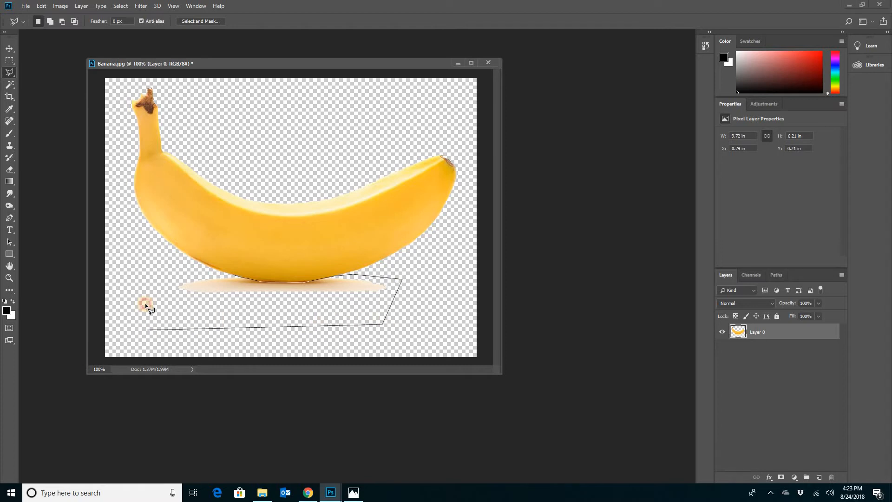
left_click(147, 262)
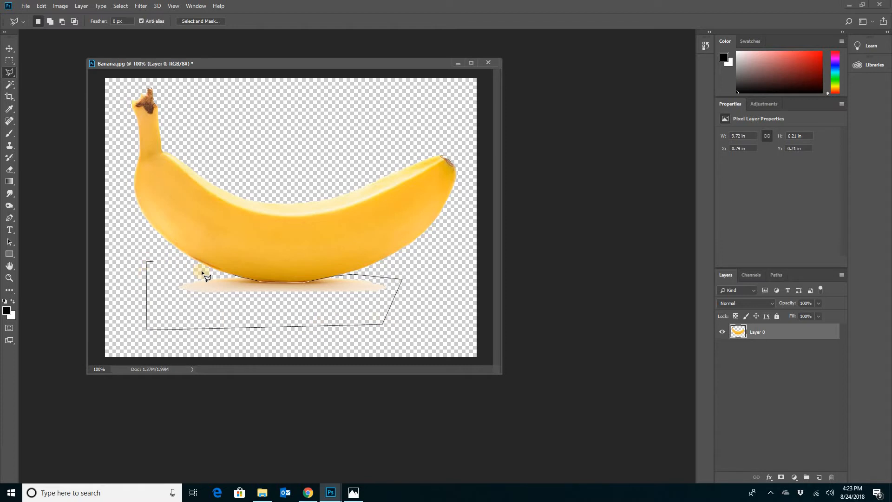
left_click(233, 274)
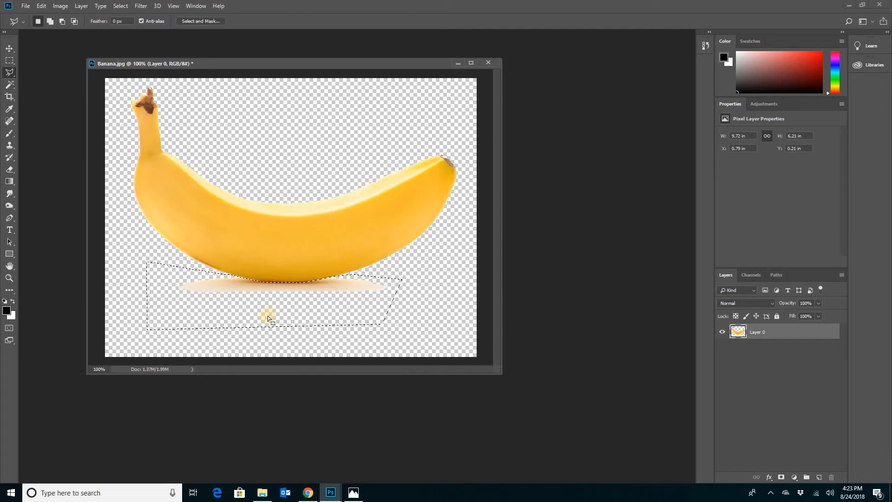
key("ctrl+x")
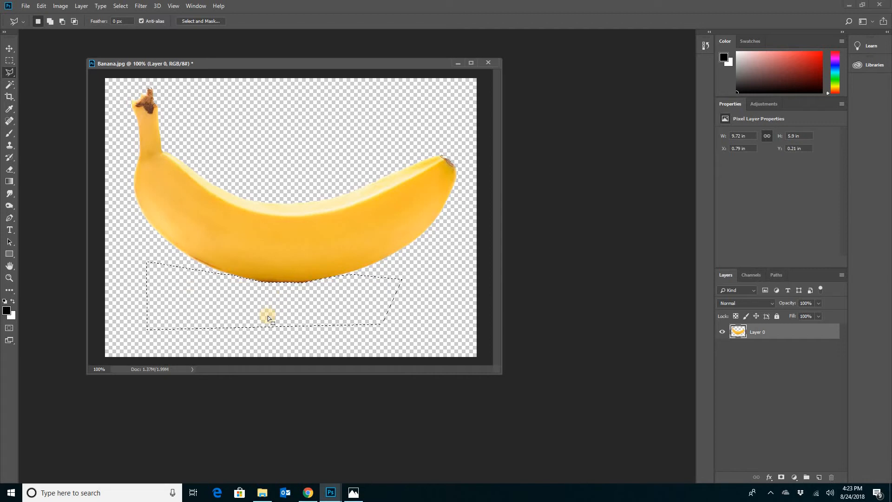
key("ctrl+d")
Duplicate the banana layer within Banana.jpg and name the copy Layer 1
left_click(9, 48)
left_click_drag(271, 233, 287, 269)
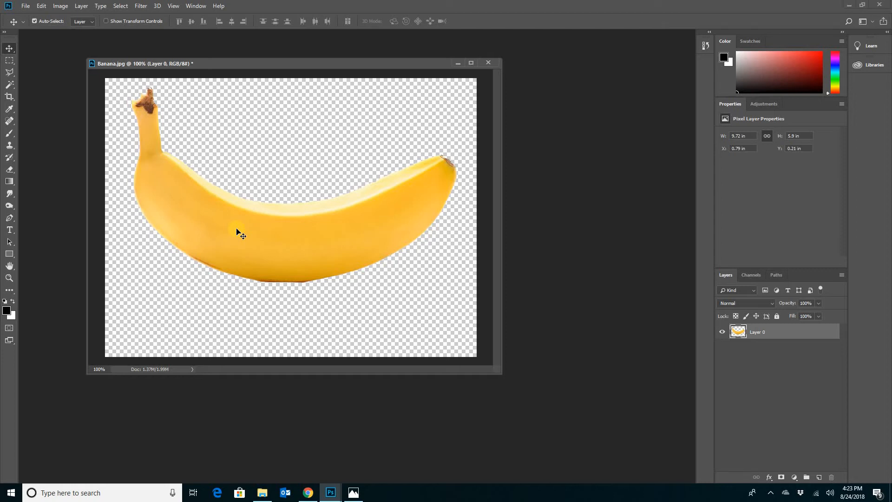
left_click(842, 275)
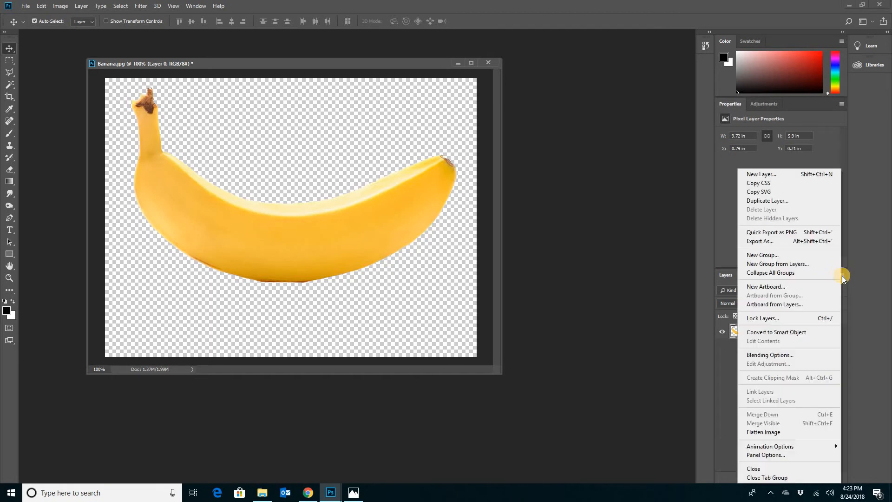
left_click(780, 202)
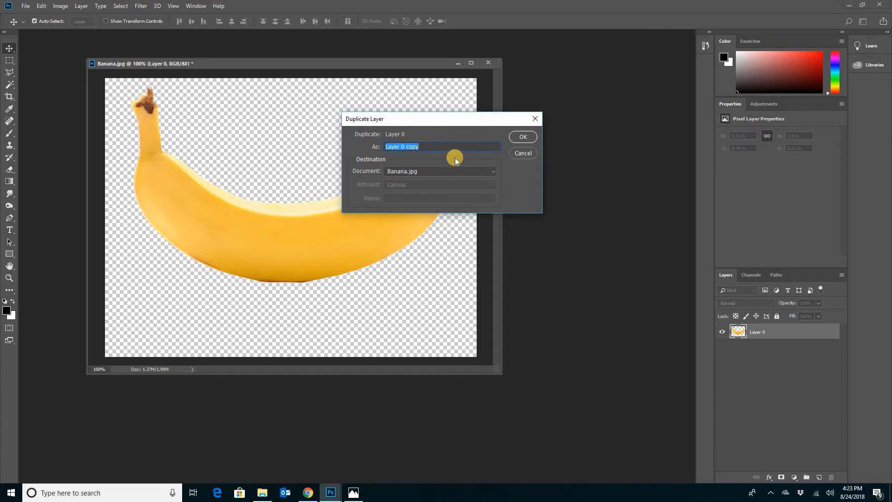
left_click(424, 147)
key("BackSpace")
key("BackSpace")
key("BackSpace")
key("BackSpace")
key("BackSpace")
key("BackSpace")
left_click(524, 137)
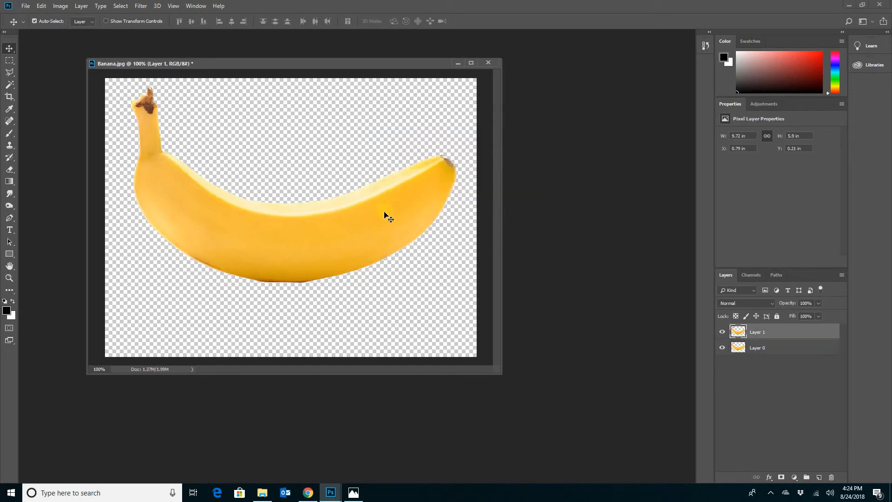
Move the Layer 1 banana slightly upward and flip it vertically
left_click_drag(385, 214, 385, 195)
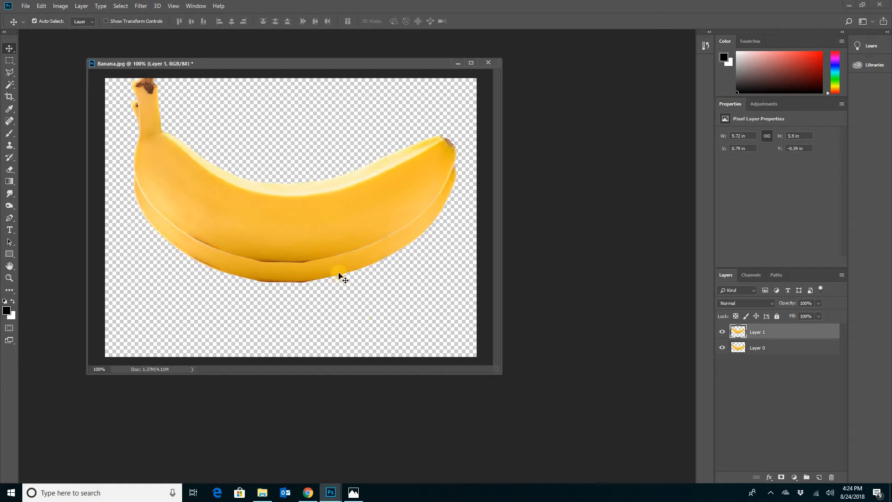
left_click(41, 6)
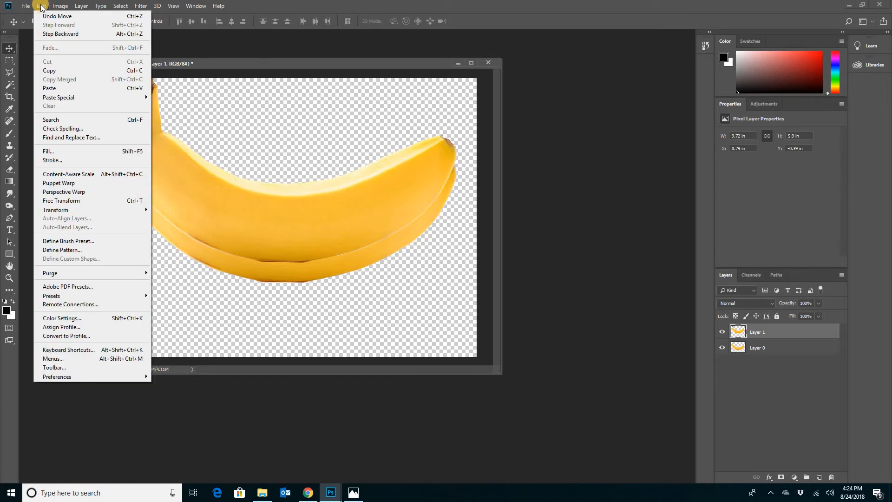
mouse_move(55, 210)
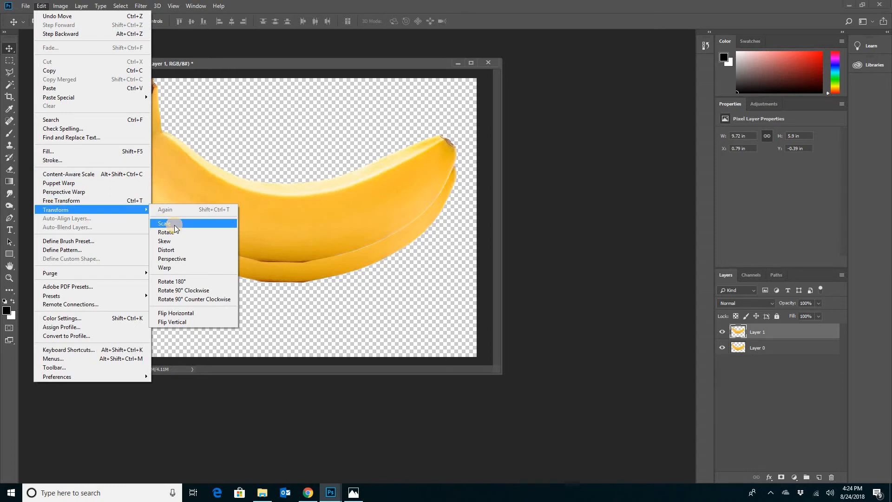
left_click(188, 321)
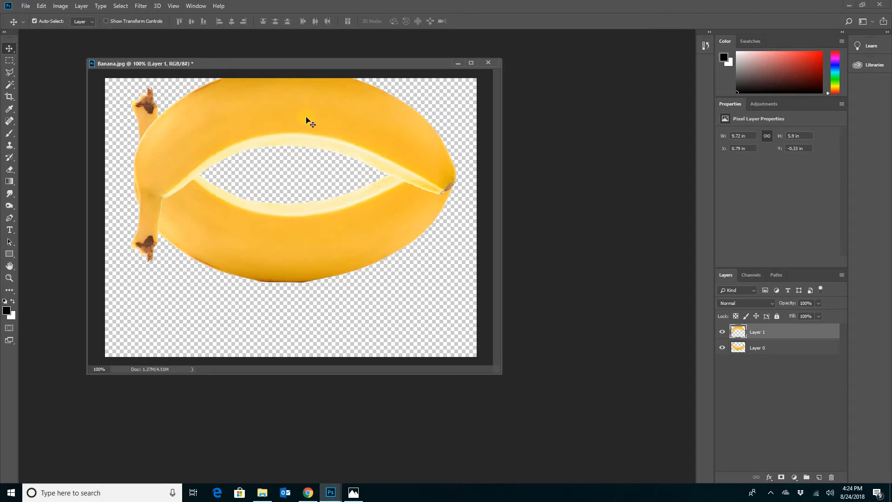
Move the flipped banana below the original so their curved edges touch at about Y 6.08 in, and enlarge the document window
left_click_drag(313, 106, 312, 321)
key("Up")
key("Up")
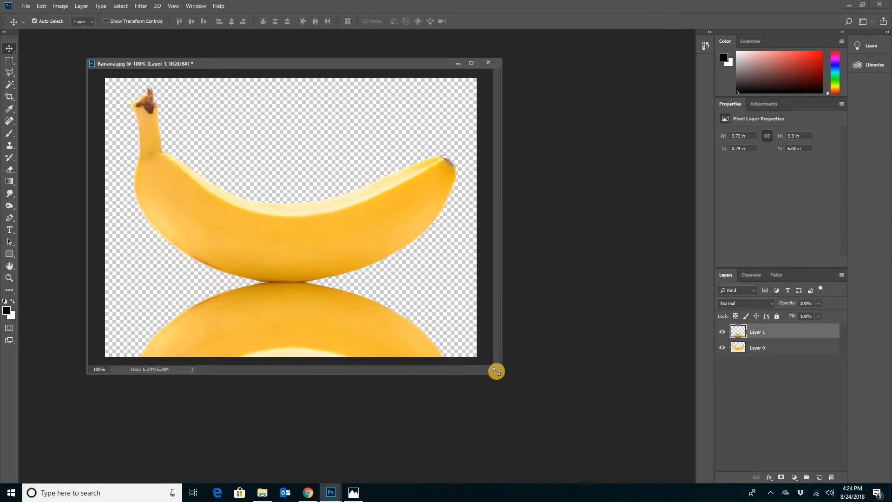
left_click_drag(501, 372, 536, 389)
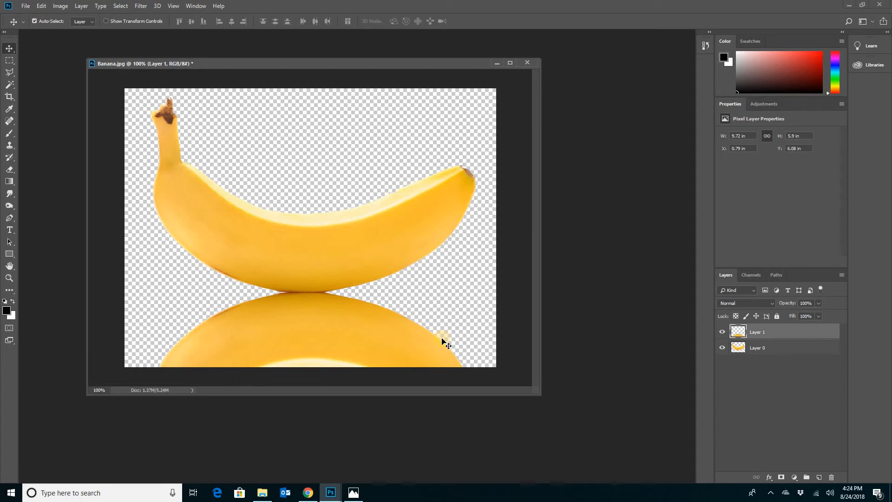
Increase the canvas height to 16 inches, anchoring the existing image at the top centre so the extra space is added below
left_click(59, 6)
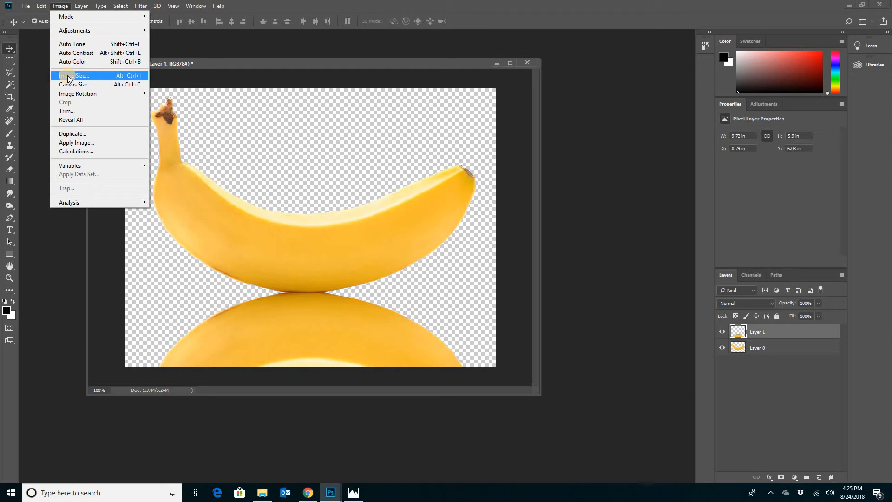
left_click(88, 88)
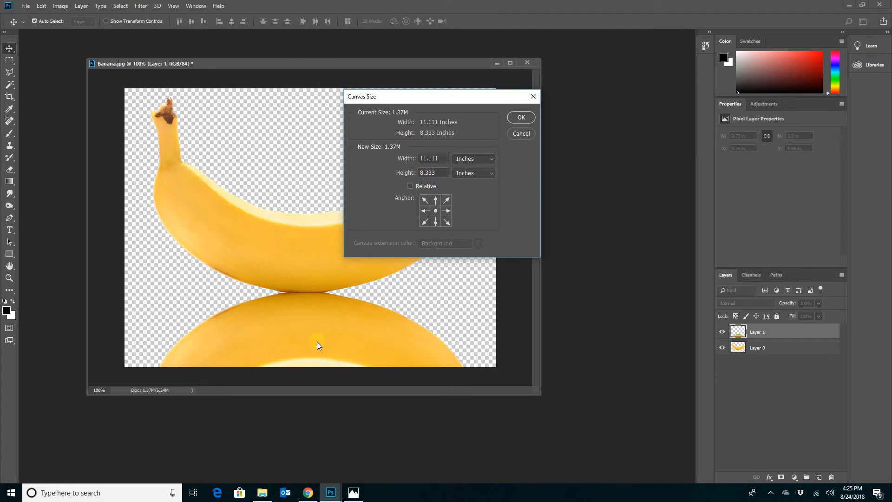
double_click(439, 173)
type("16")
left_click(435, 200)
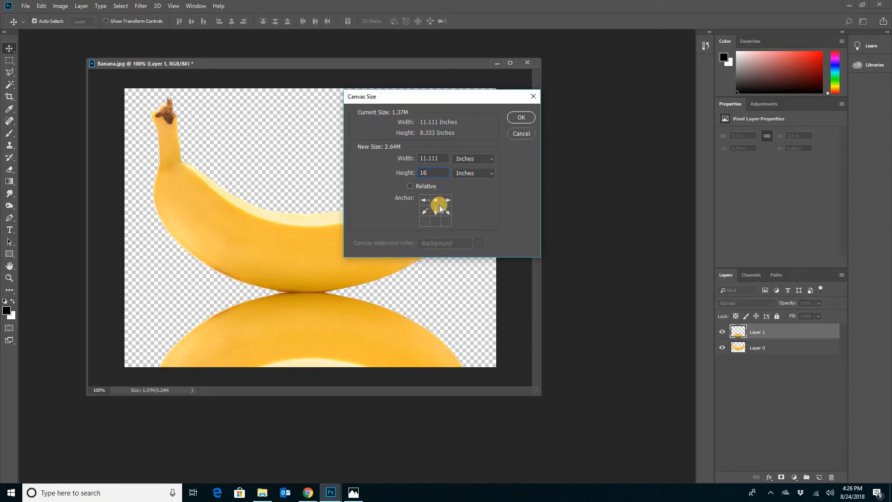
left_click(520, 118)
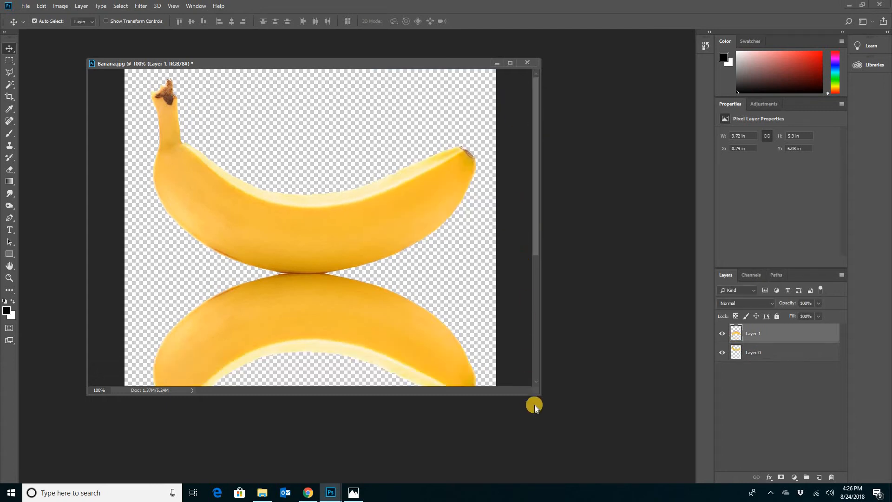
Hide and show Layer 1 and Layer 0 in turn to check which banana each layer holds
left_click_drag(539, 395, 544, 474)
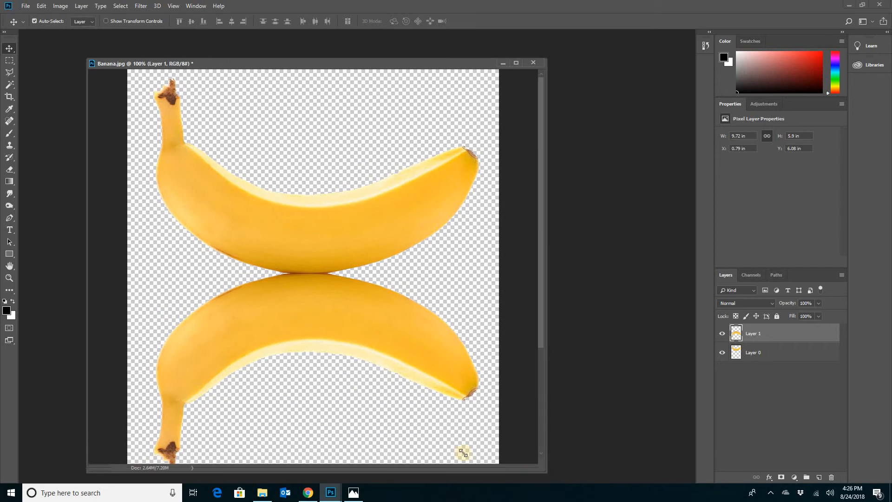
left_click(9, 278)
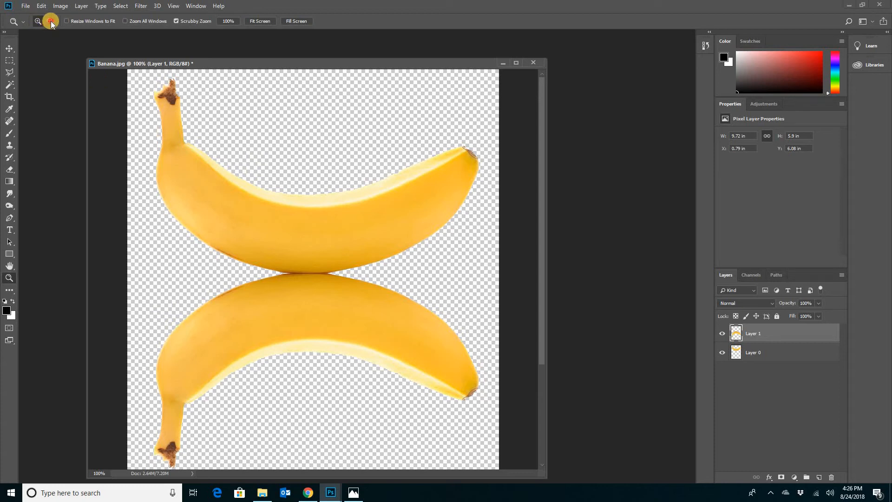
left_click(49, 21)
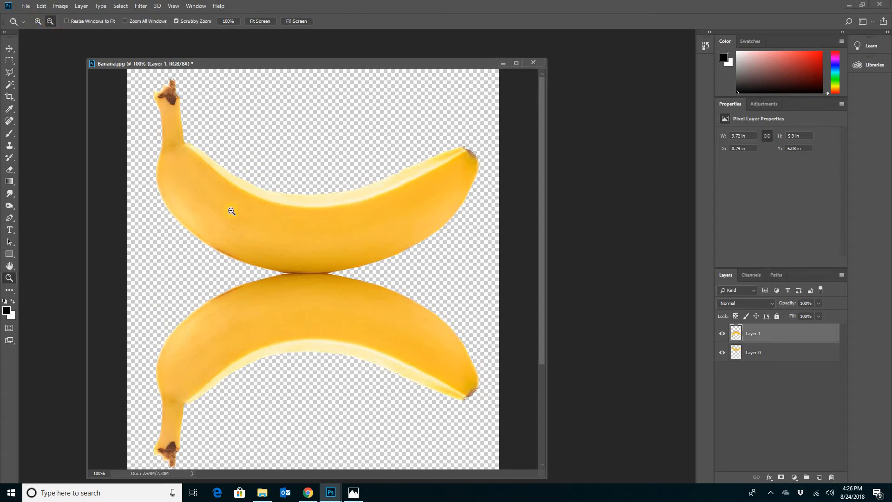
left_click(280, 225)
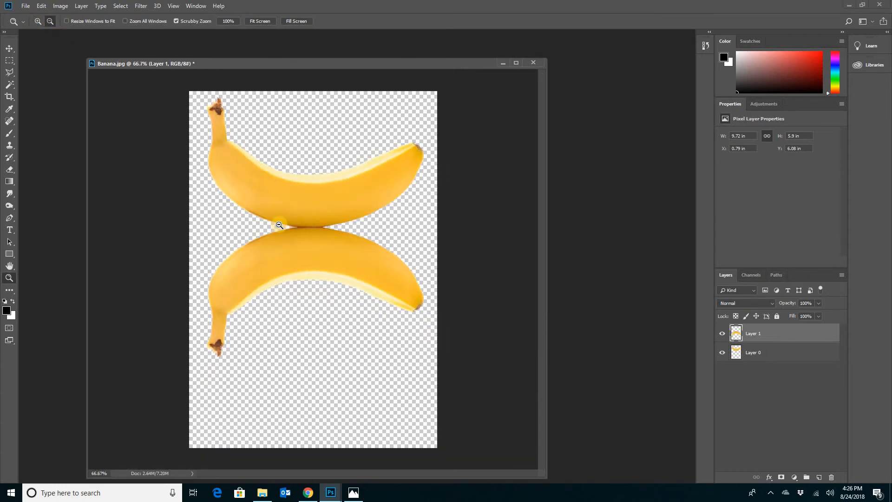
left_click(10, 48)
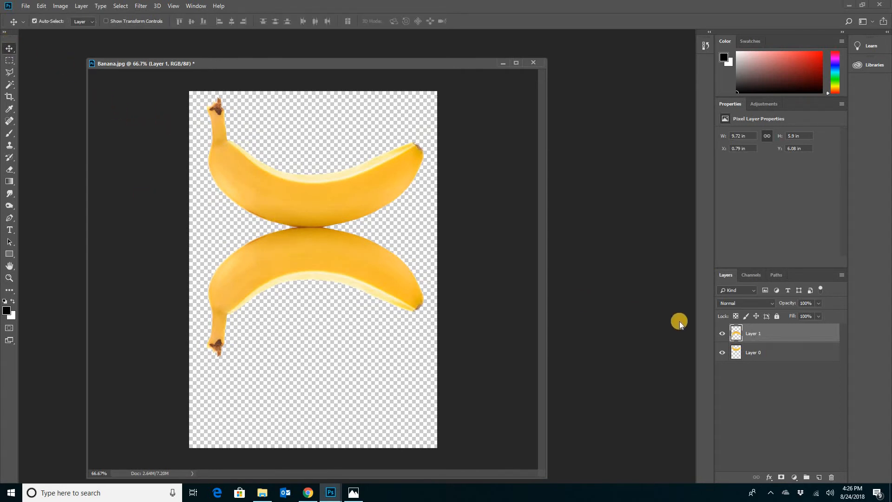
left_click(723, 334)
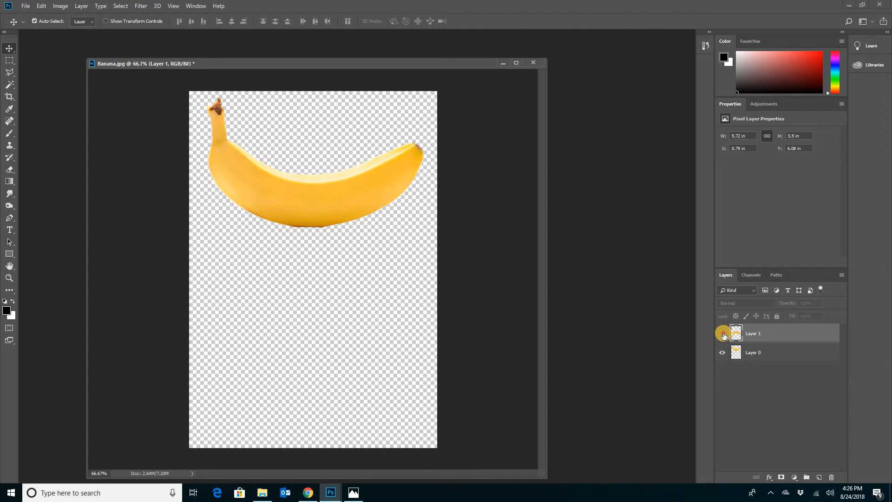
left_click(723, 335)
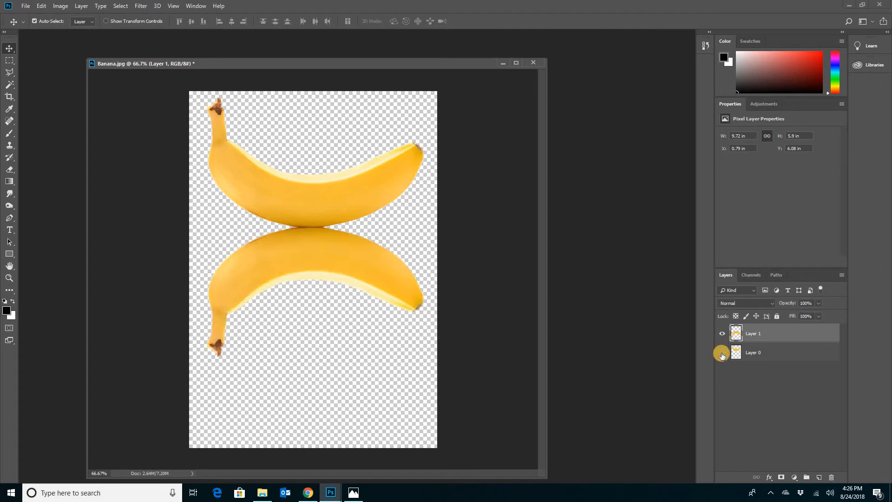
left_click(722, 353)
left_click(722, 353)
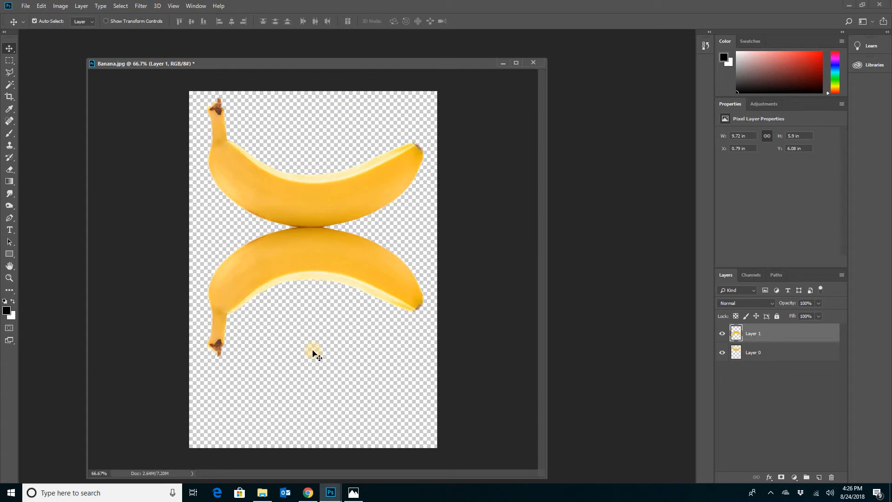
Add a new empty layer above Layer 1
left_click(820, 479)
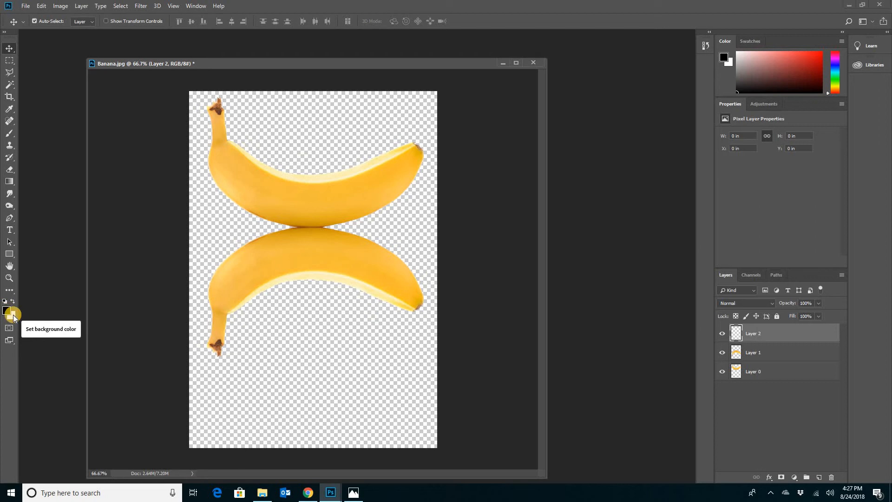
Try a black brush stroke diagonally across both bananas on Layer 2, and undo it
left_click(10, 134)
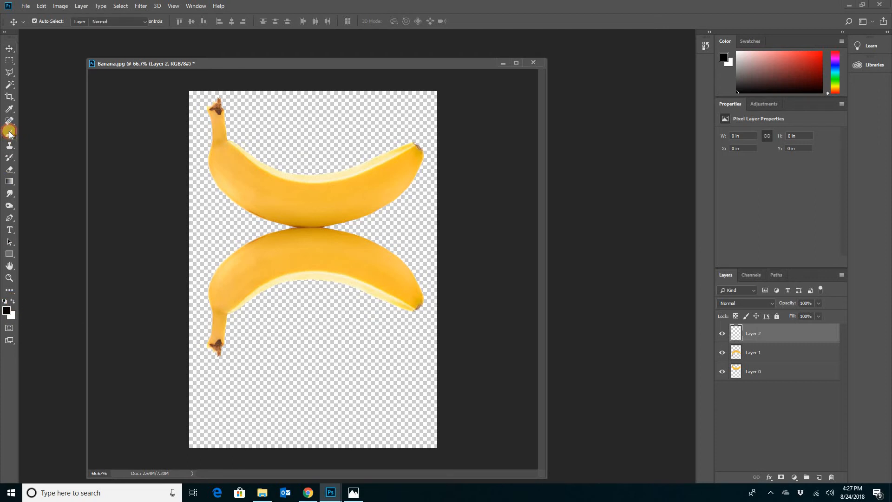
left_click_drag(263, 187, 327, 275)
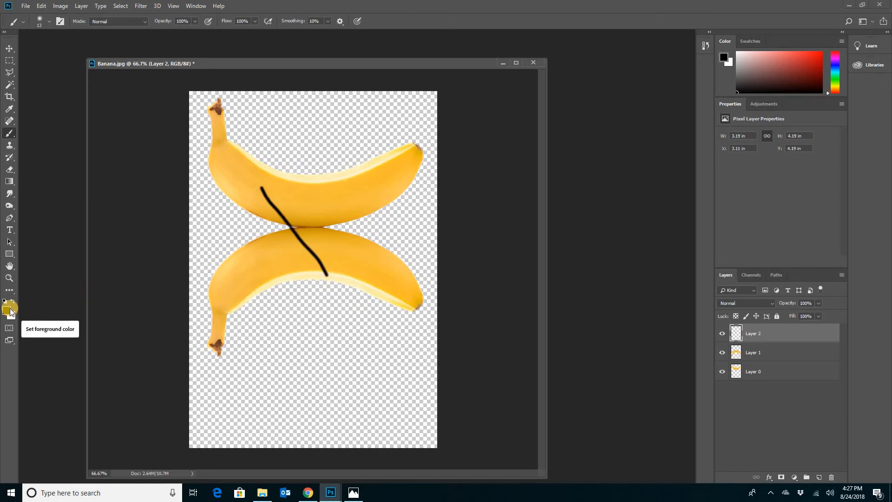
key("ctrl+z")
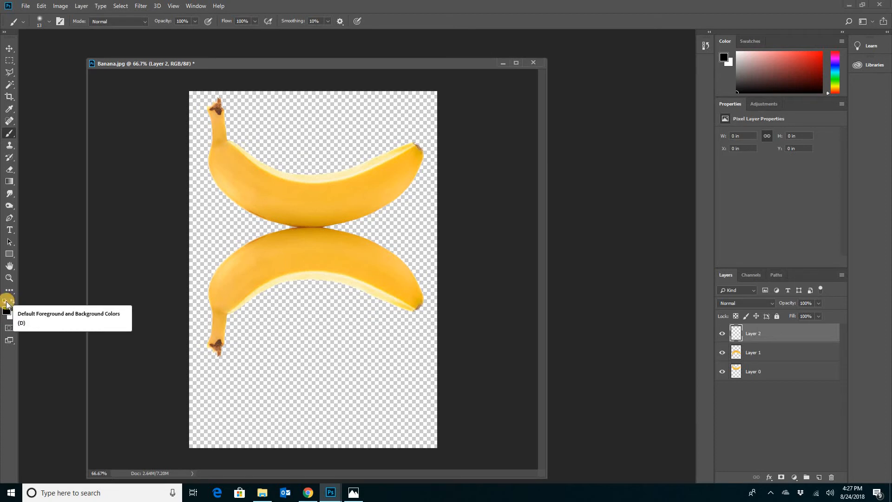
Reset the foreground and background colors to their defaults and swap them so white is the foreground
left_click(5, 303)
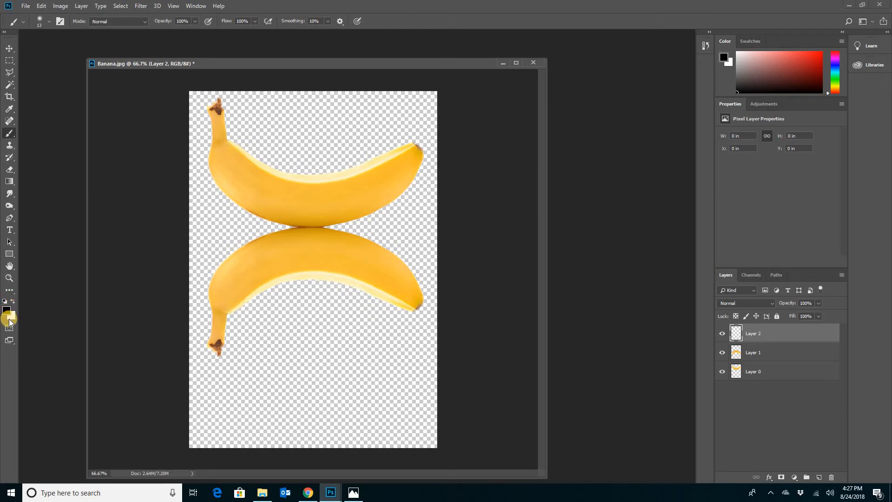
left_click(11, 303)
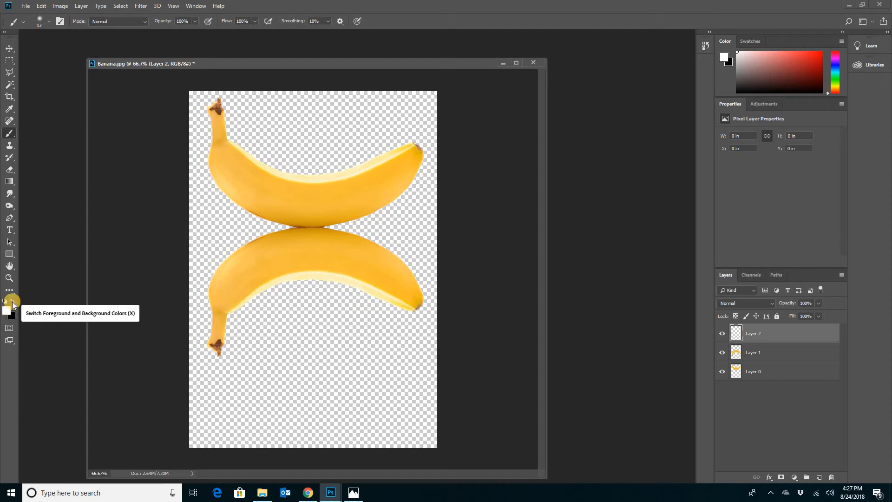
left_click(12, 302)
left_click(13, 302)
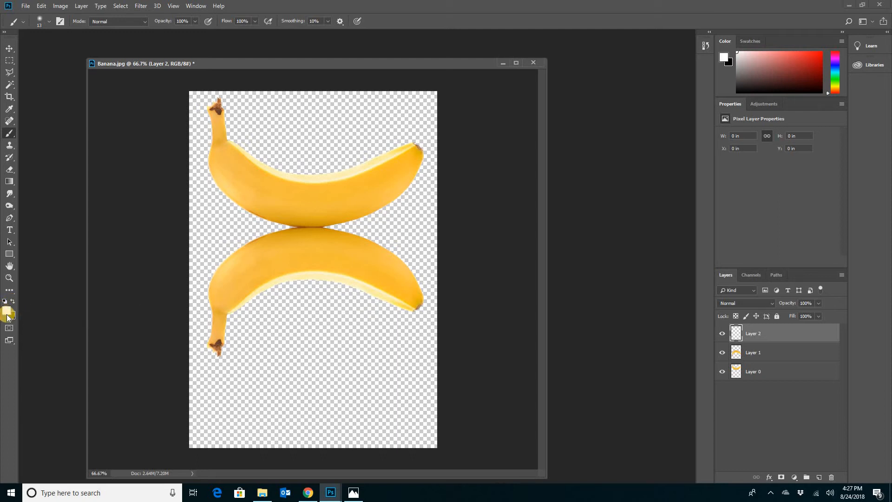
Set the foreground color to the red e41515
left_click(8, 315)
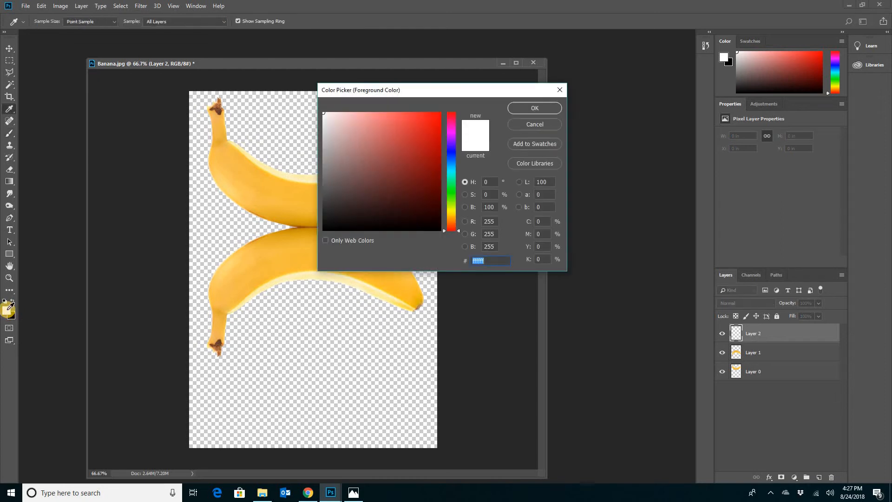
left_click(429, 124)
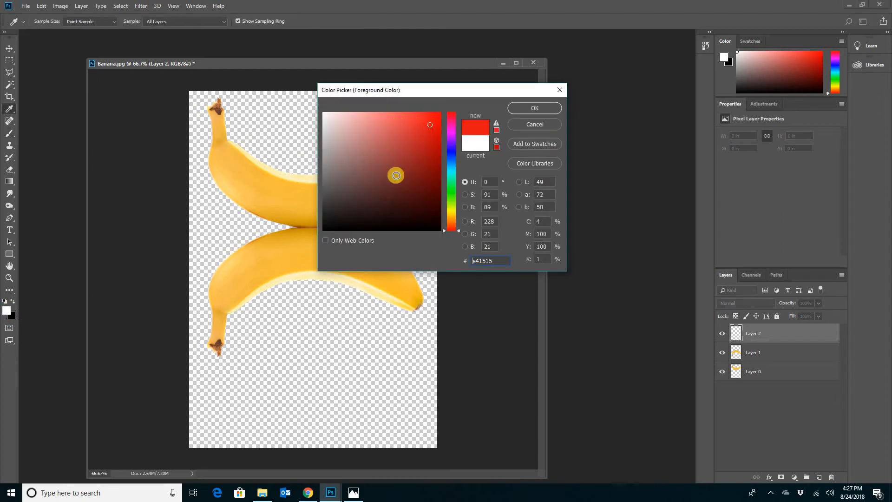
left_click(530, 108)
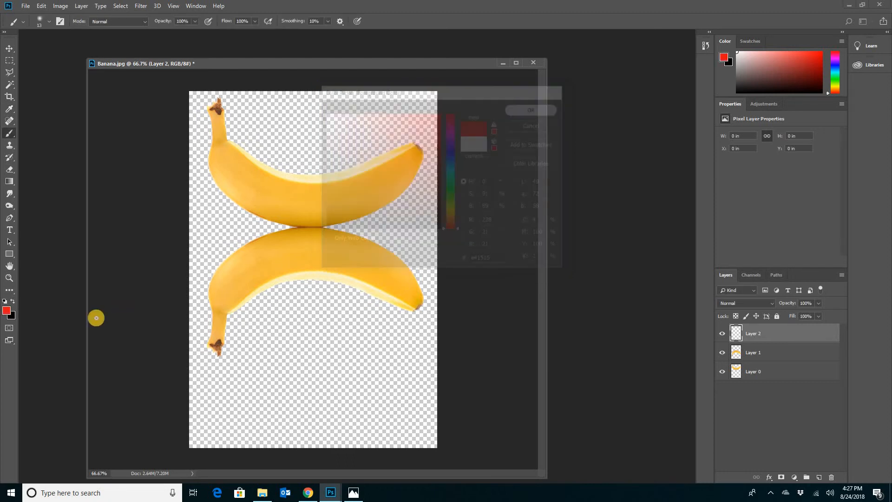
Restore the default colors, make white the foreground, and fill the whole of Layer 2 with it using the Paint Bucket Tool
left_click(5, 303)
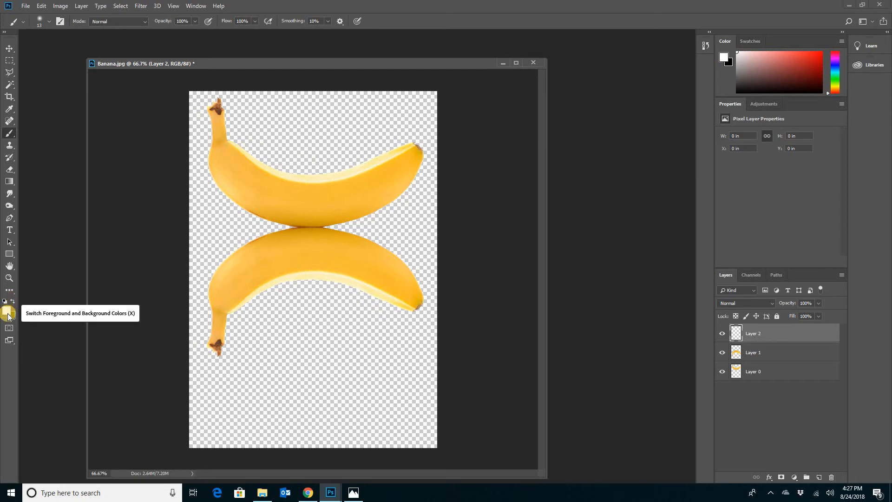
left_click(12, 301)
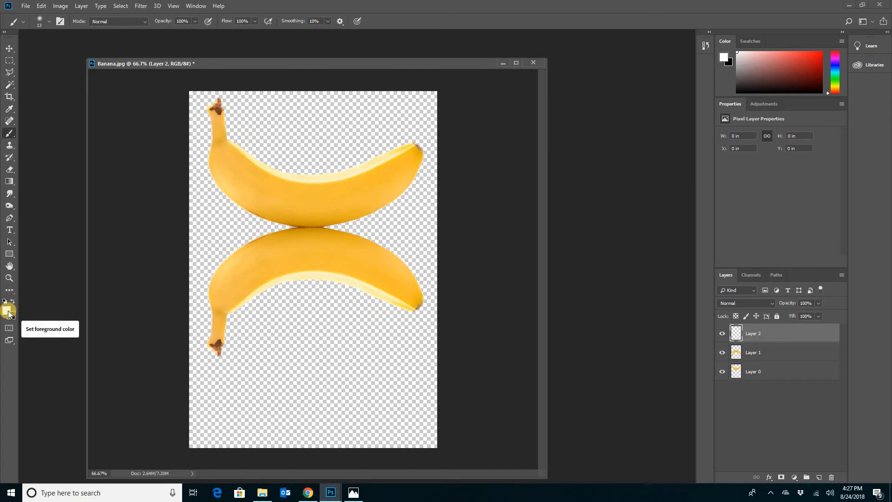
left_click(10, 181)
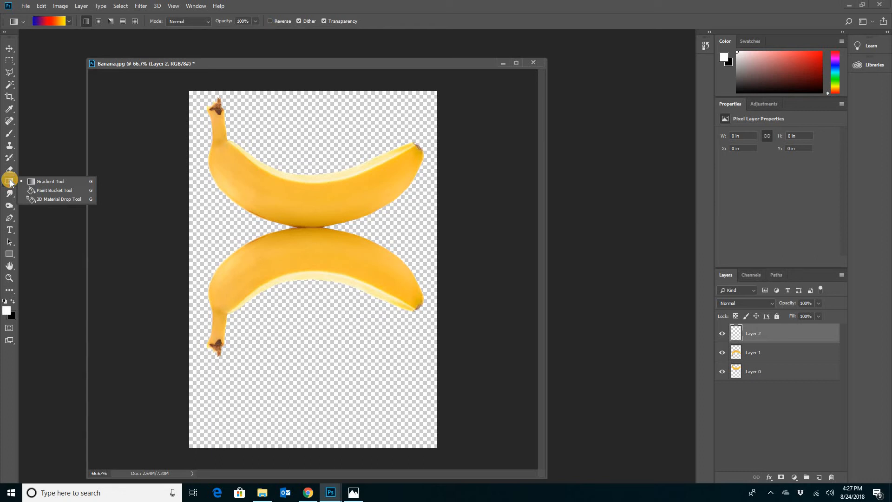
left_click(9, 183)
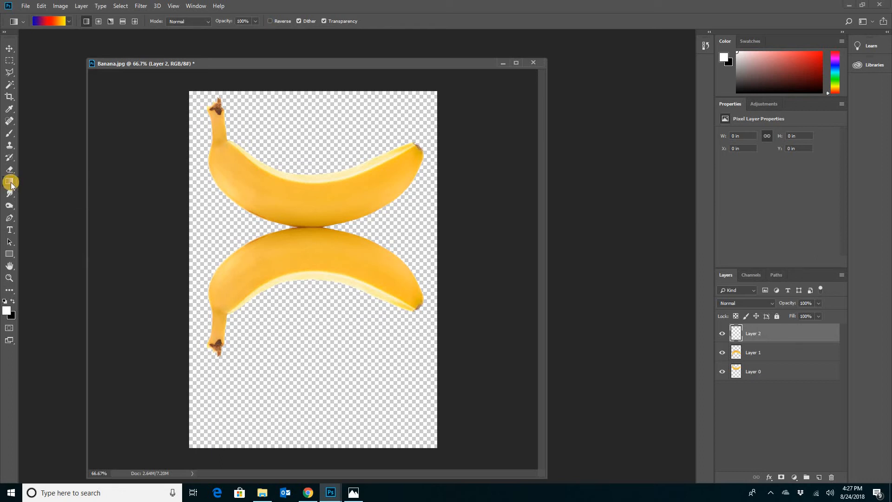
left_click(12, 182)
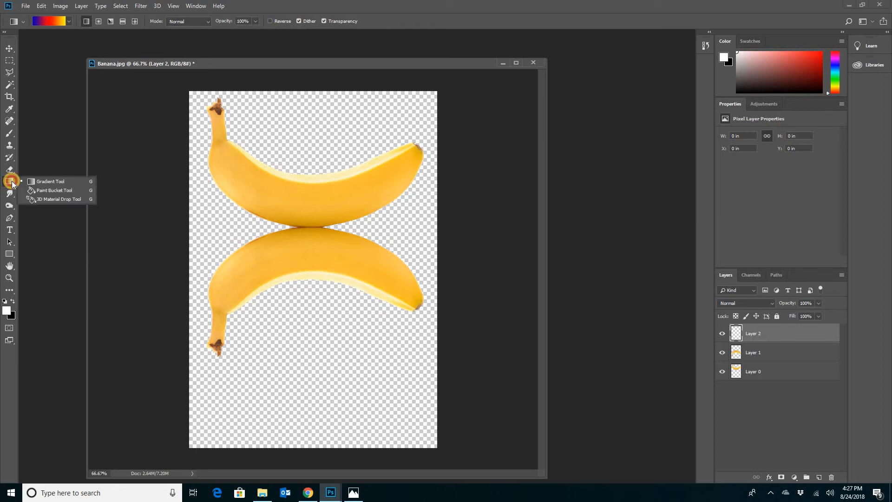
left_click(59, 192)
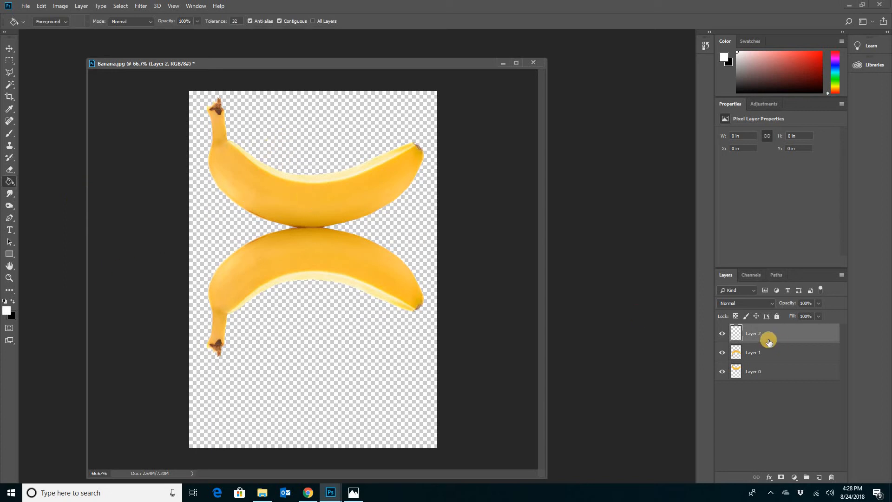
left_click(311, 200)
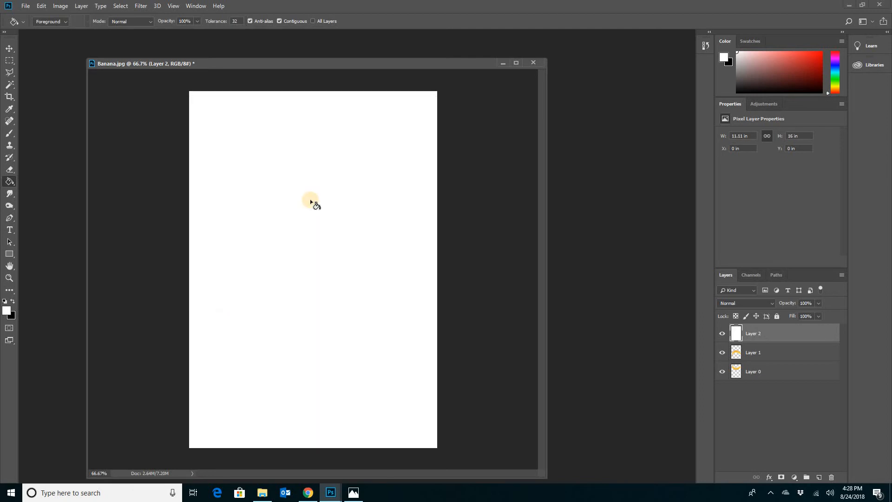
Move the white Layer 2 to the bottom of the layer stack, beneath both banana layers
left_click(9, 48)
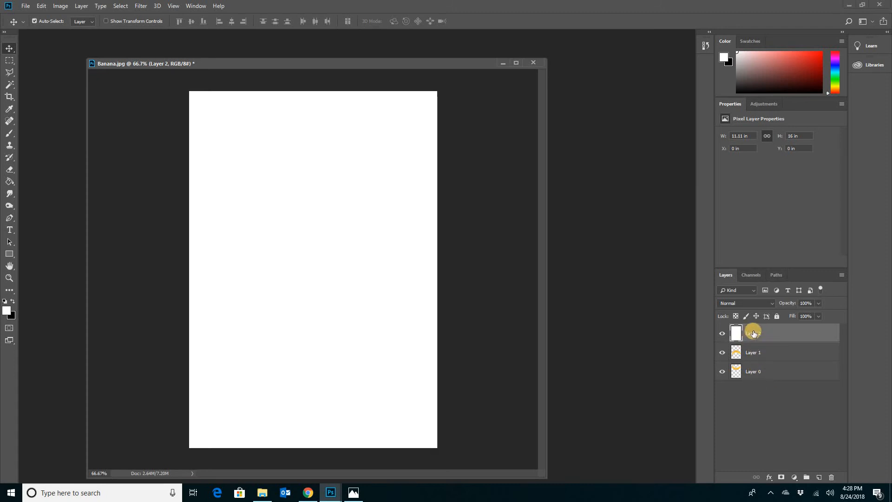
left_click_drag(754, 333, 762, 361)
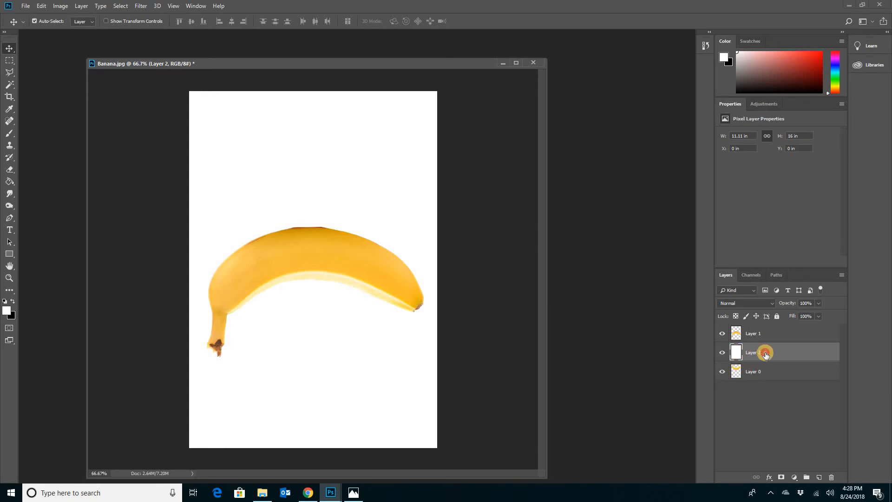
left_click_drag(767, 352, 768, 373)
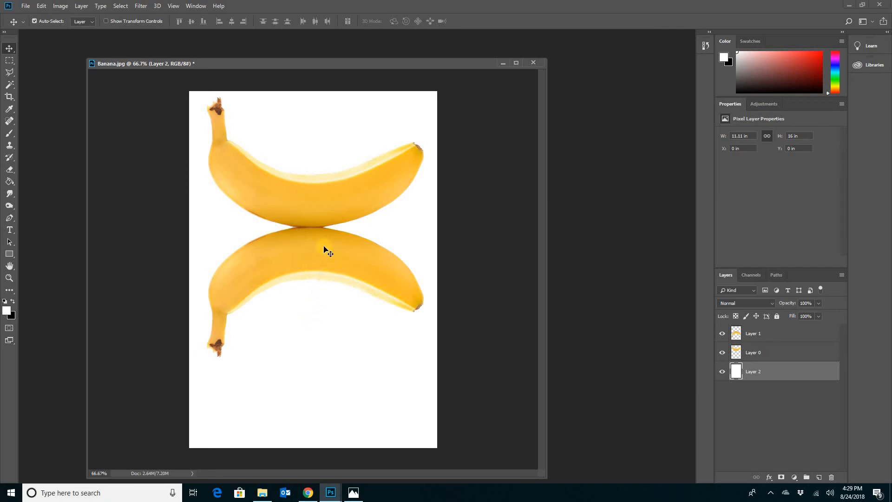
Reduce the opacity of Layer 1, the flipped banana, to 47%
left_click(818, 303)
left_click_drag(808, 315, 828, 312)
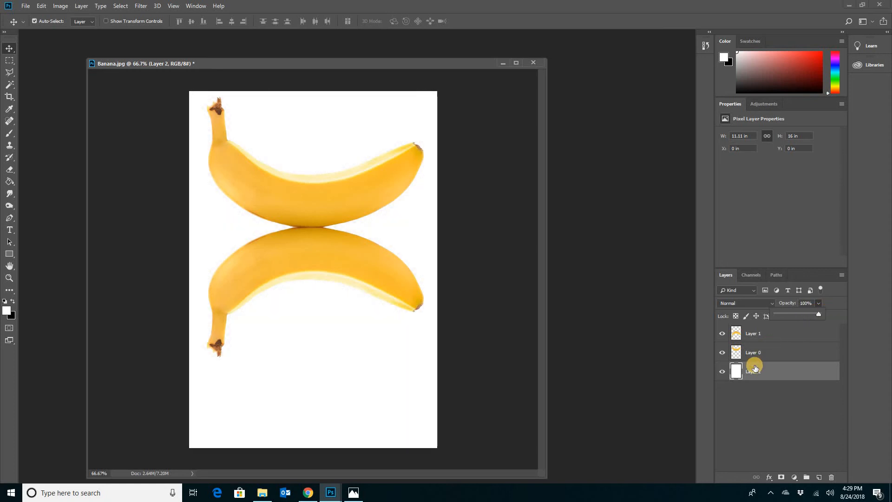
left_click(765, 333)
left_click(771, 332)
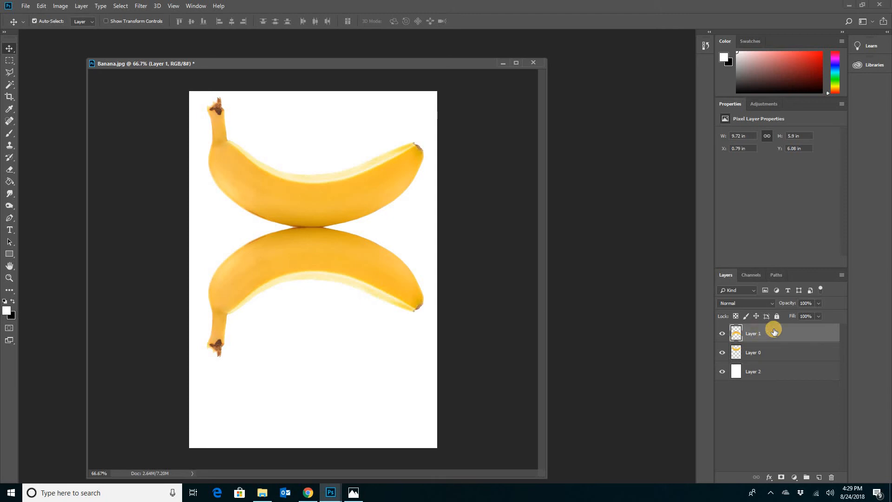
left_click(820, 303)
left_click_drag(801, 315, 797, 315)
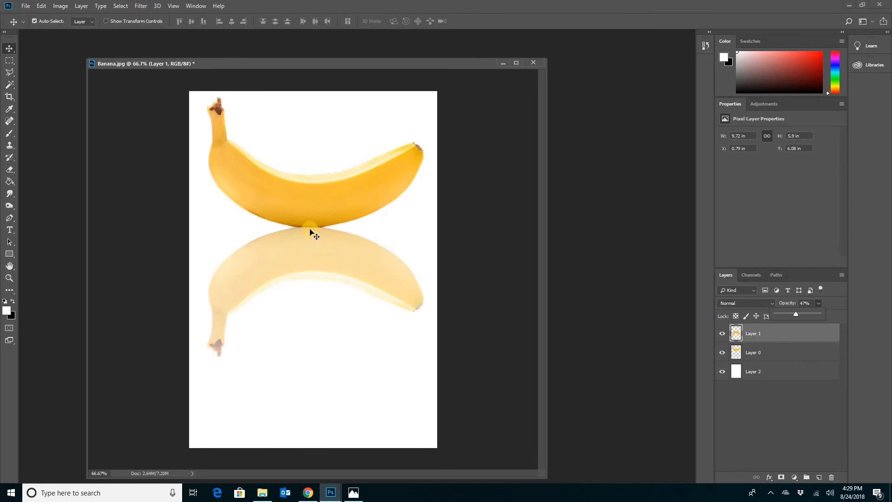
Restore the opacity of Layer 1 to 100% and switch to the Gradient Tool
left_click(802, 317)
left_click_drag(832, 313, 839, 313)
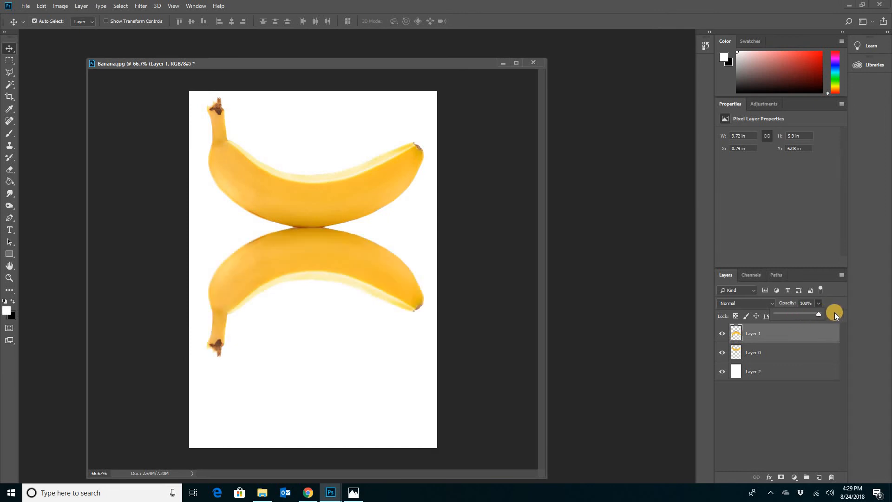
left_click(10, 183)
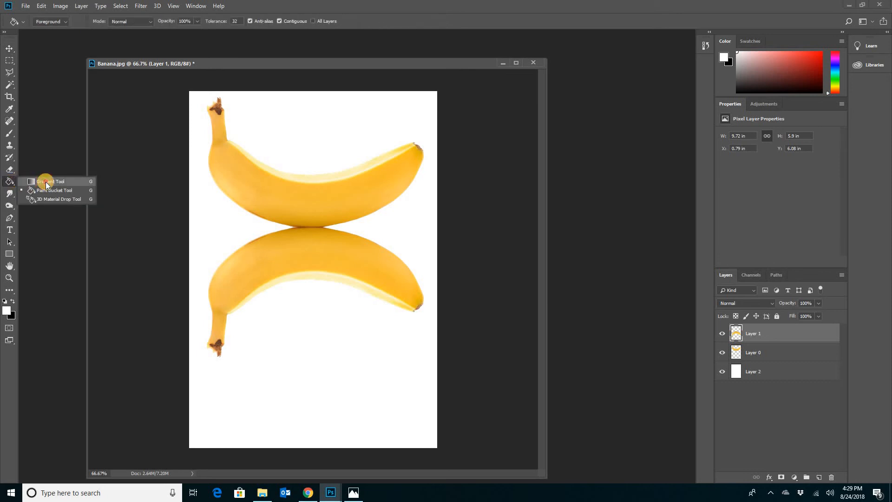
left_click(43, 183)
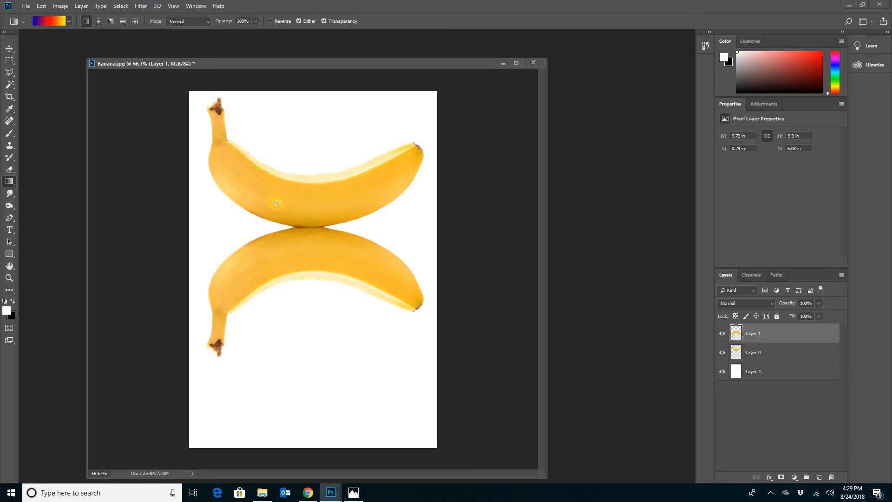
Try the Blue, Red, Yellow gradient diagonally across Layer 1, undo it, and briefly view the gradient's settings
left_click_drag(280, 177, 337, 313)
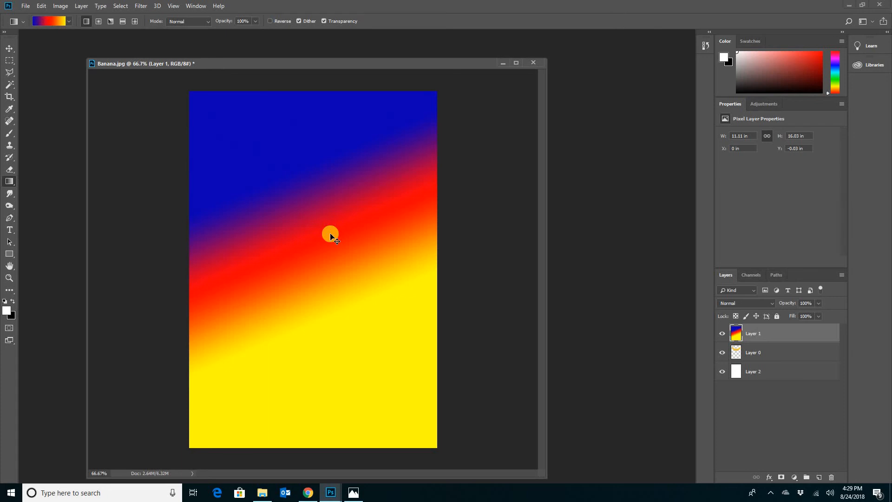
key("ctrl+z")
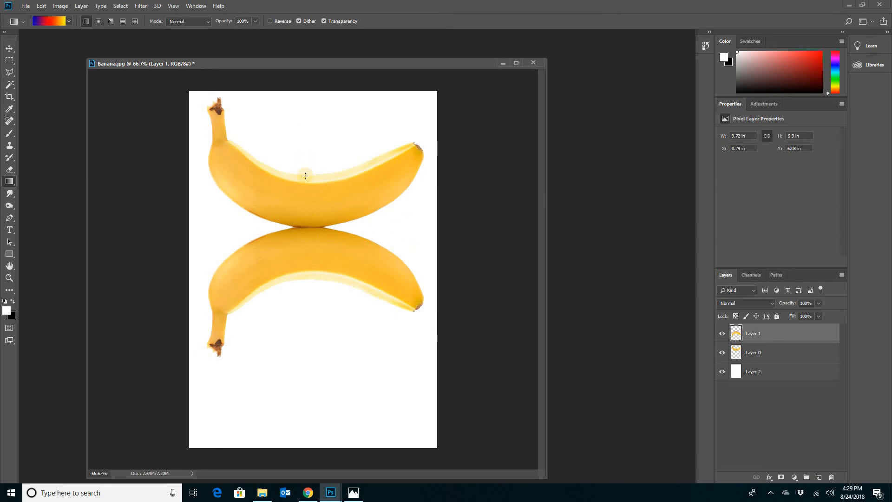
left_click(57, 21)
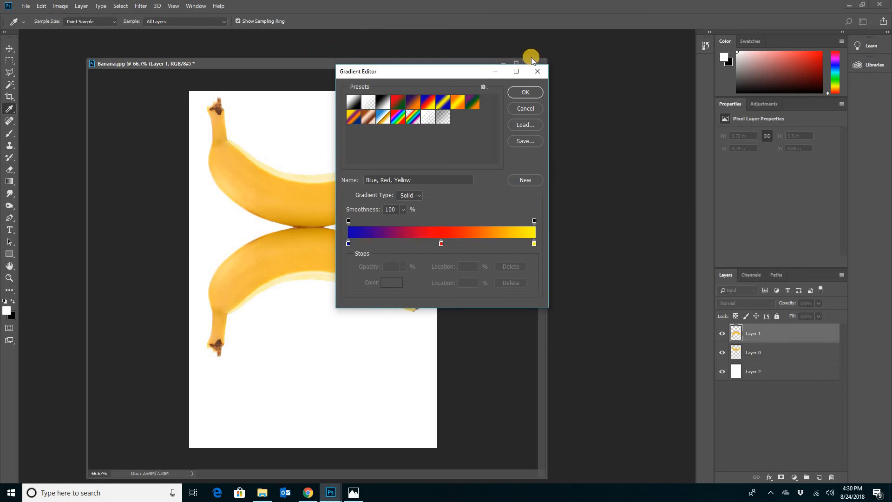
left_click(539, 70)
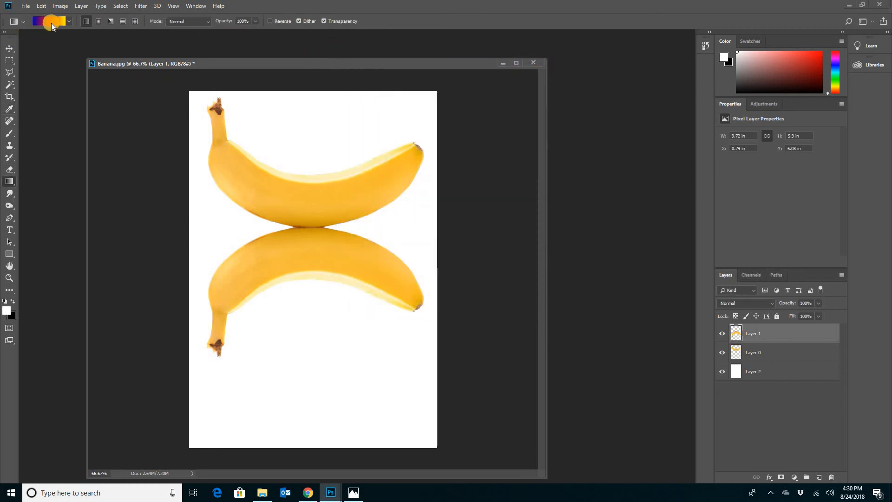
Add a blue color stop at 66% to the Blue, Red, Yellow gradient
left_click(51, 21)
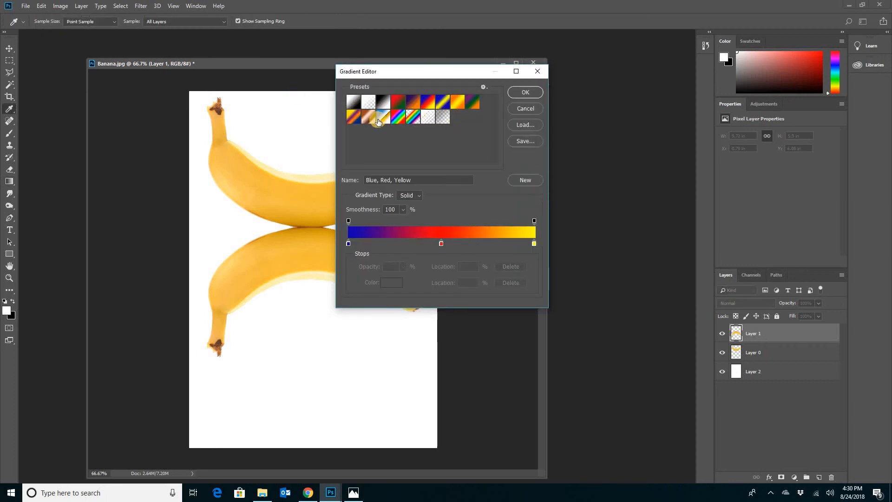
left_click(452, 244)
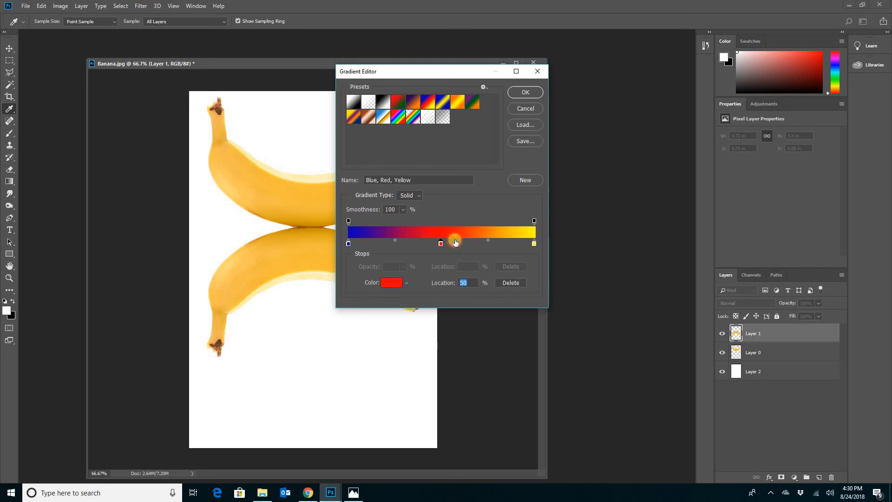
left_click(471, 243)
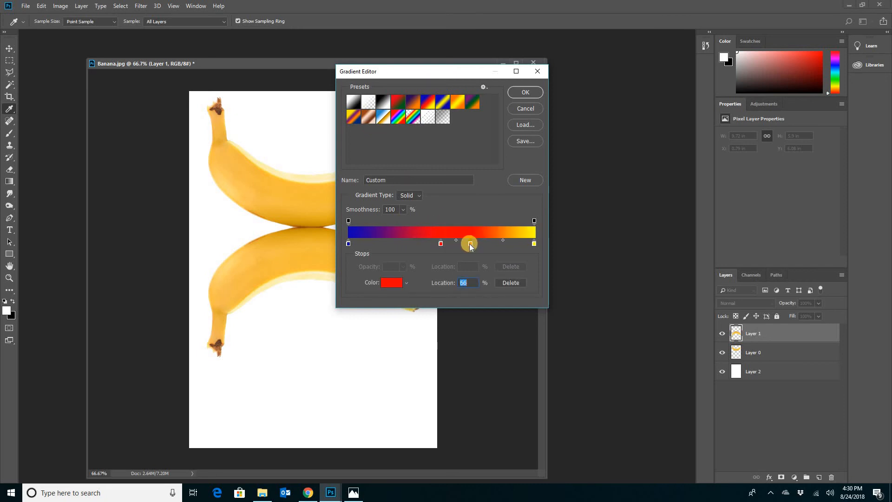
left_click(393, 282)
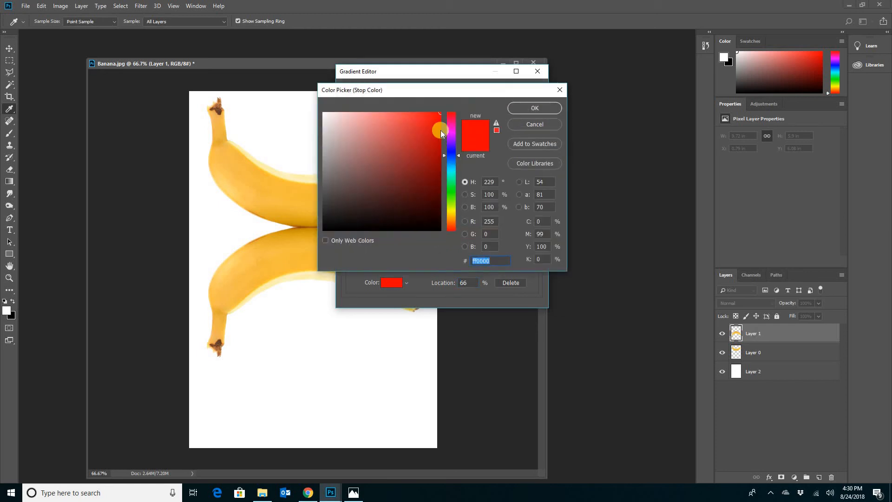
left_click(533, 108)
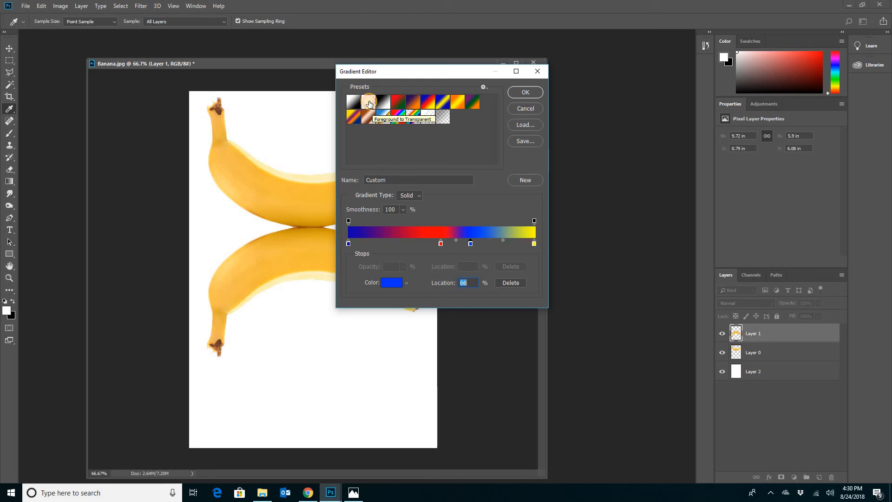
Choose the Foreground to Transparent gradient and draw it twice upward on Layer 1, from the reflection's lower end into the upright banana
left_click(370, 103)
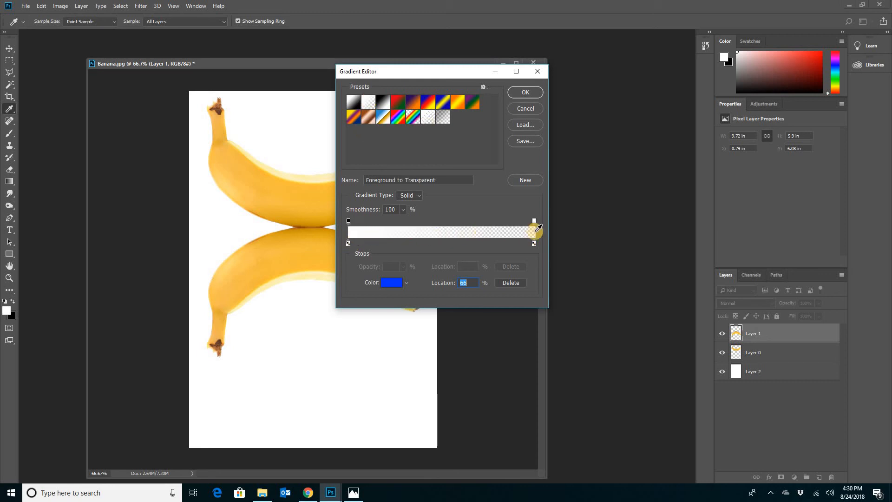
left_click(525, 93)
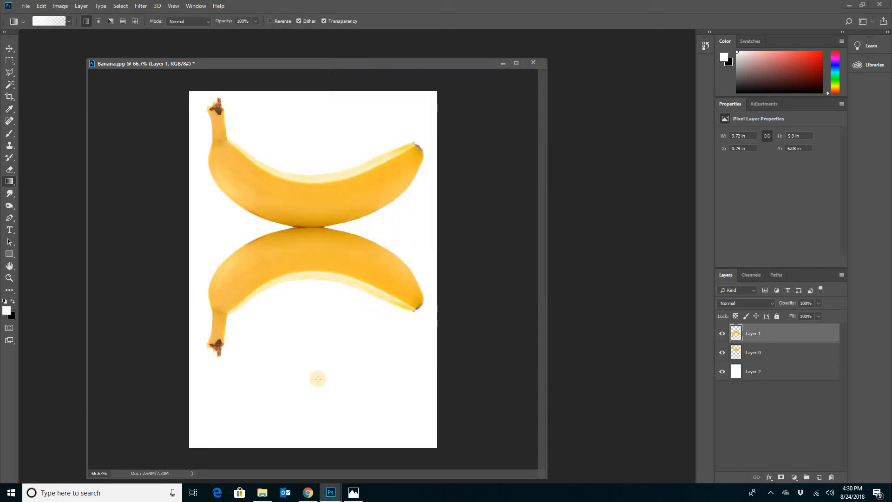
left_click_drag(318, 384, 317, 211)
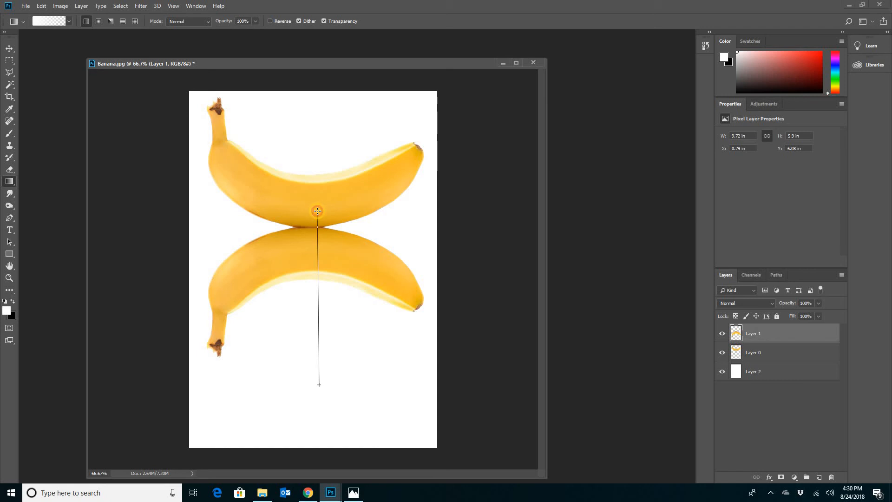
left_click_drag(318, 212, 317, 212)
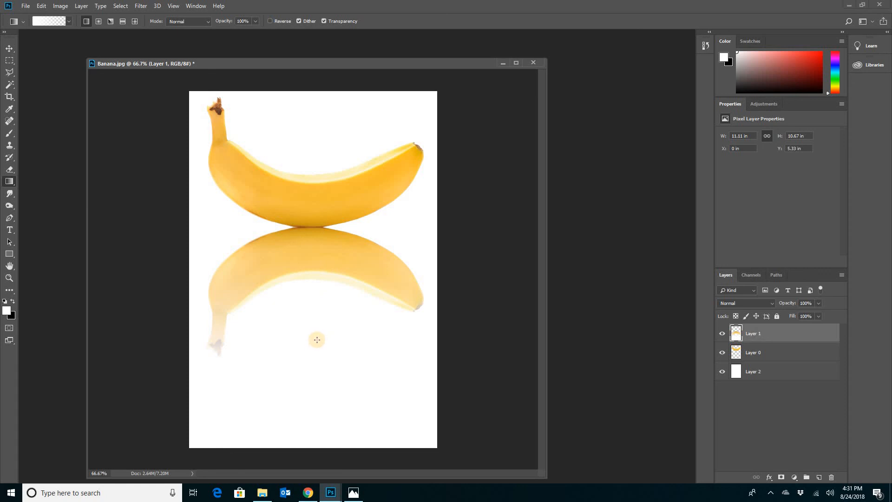
left_click_drag(311, 338, 311, 202)
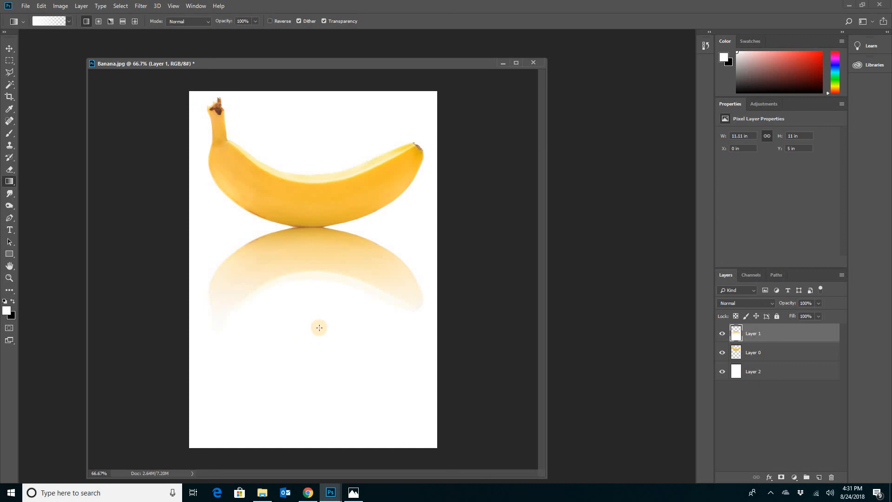
Try a third upward Foreground to Transparent gradient over the reflection, compare it with the previous state, and undo it
left_click_drag(314, 348, 317, 181)
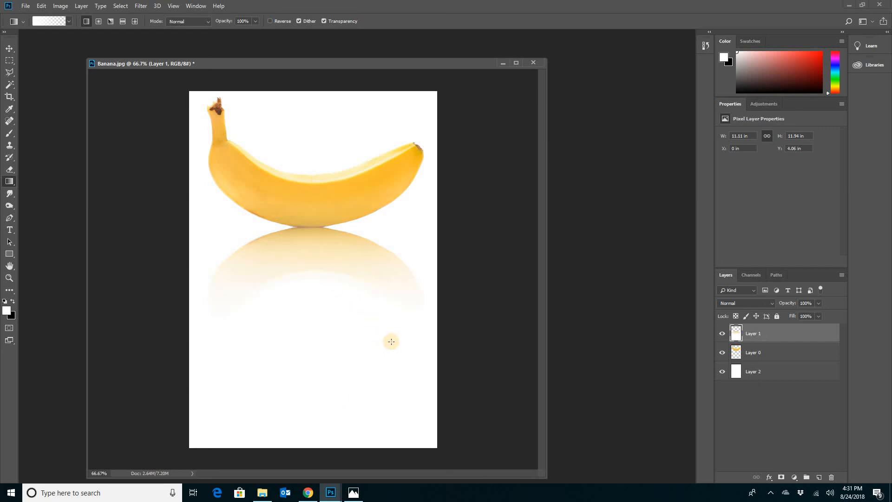
key("ctrl+z")
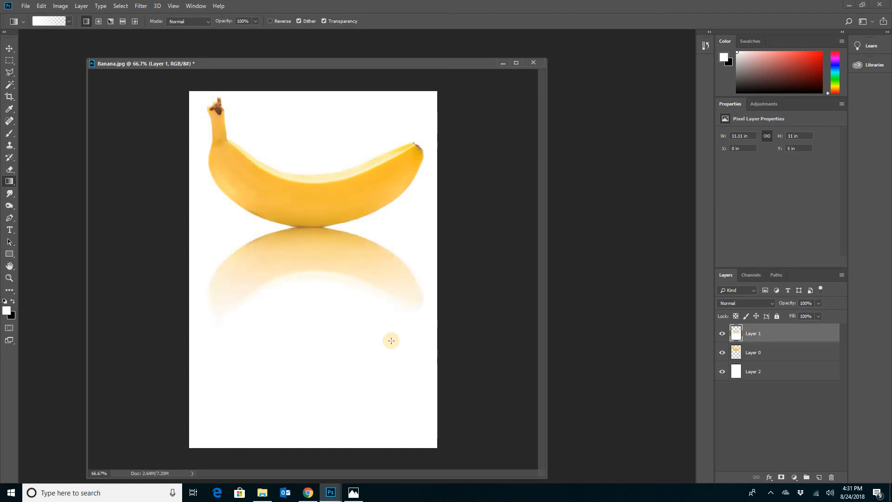
key("ctrl+z")
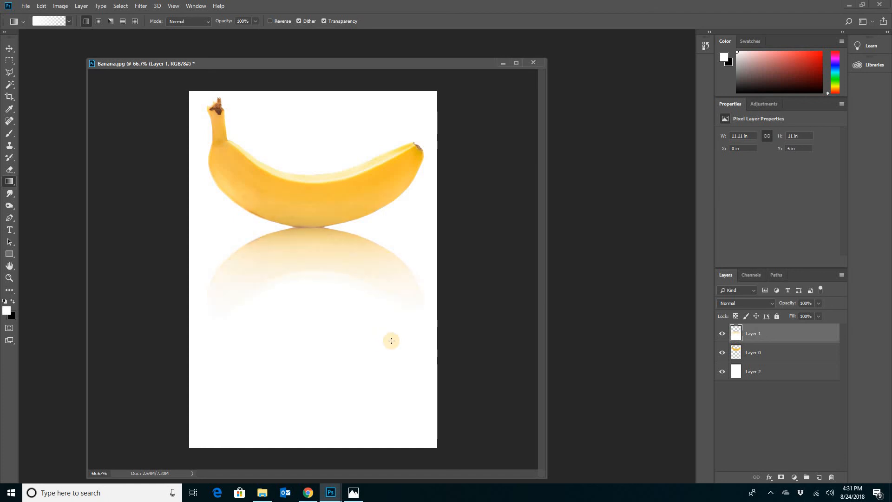
key("ctrl+z")
key("ctrl+z")
key("ctrl+z")
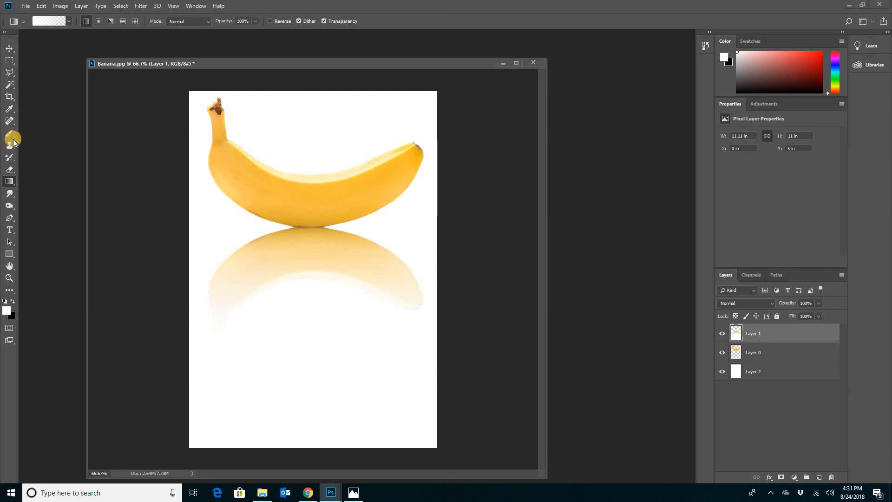
Crop off the empty white area beneath the reflection and shrink the document window around the image
left_click(9, 97)
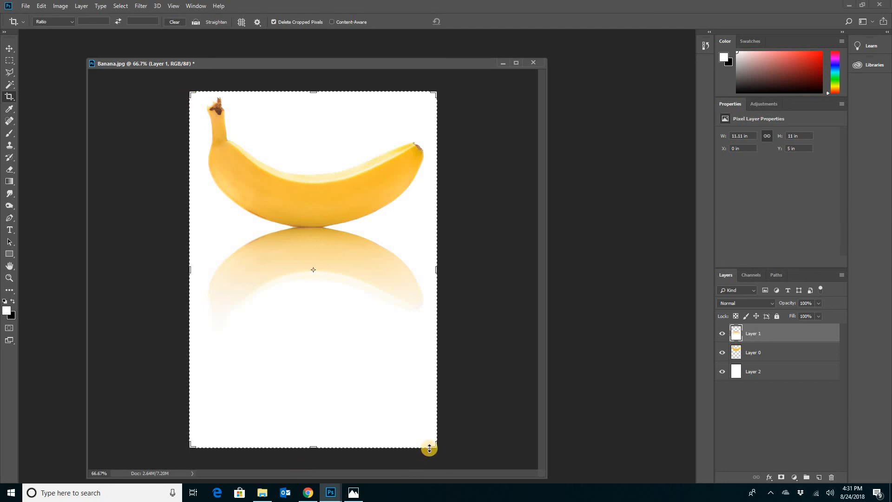
left_click_drag(436, 444, 436, 401)
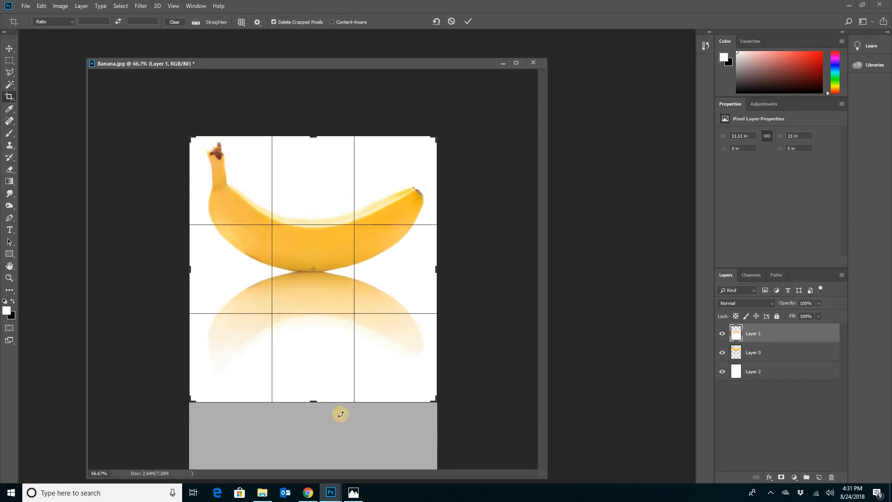
left_click_drag(315, 400, 317, 399)
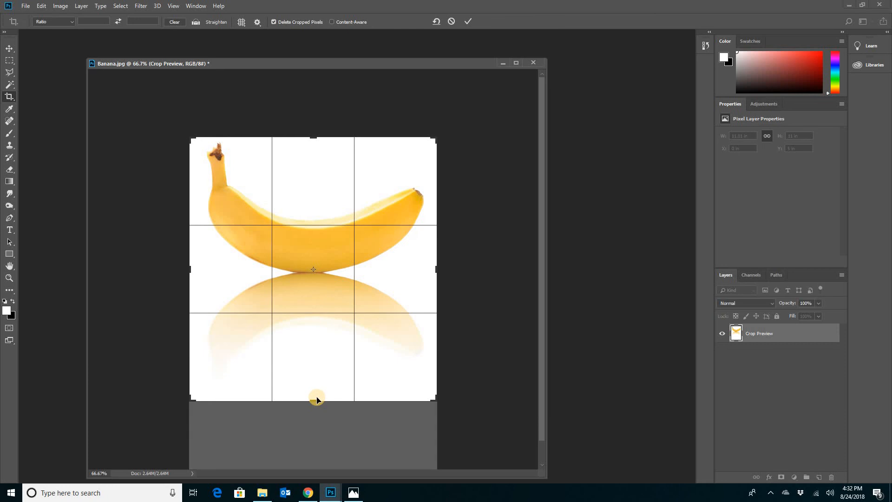
key("Return")
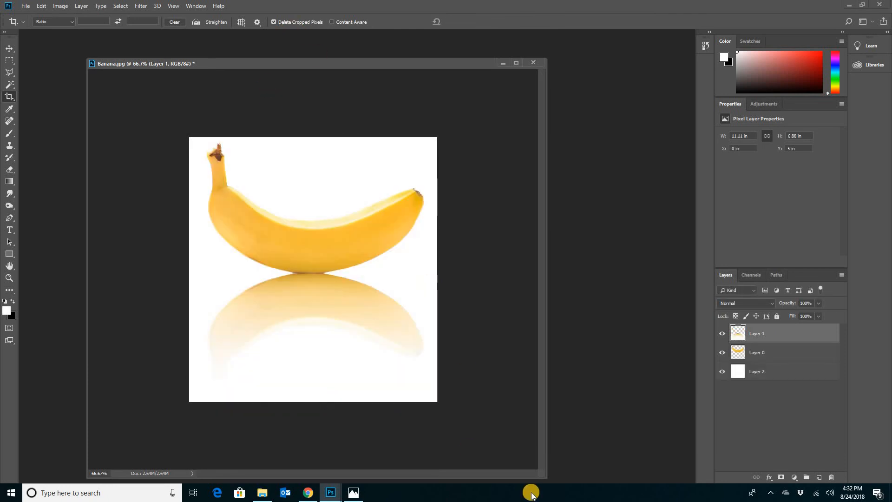
left_click_drag(546, 483, 519, 430)
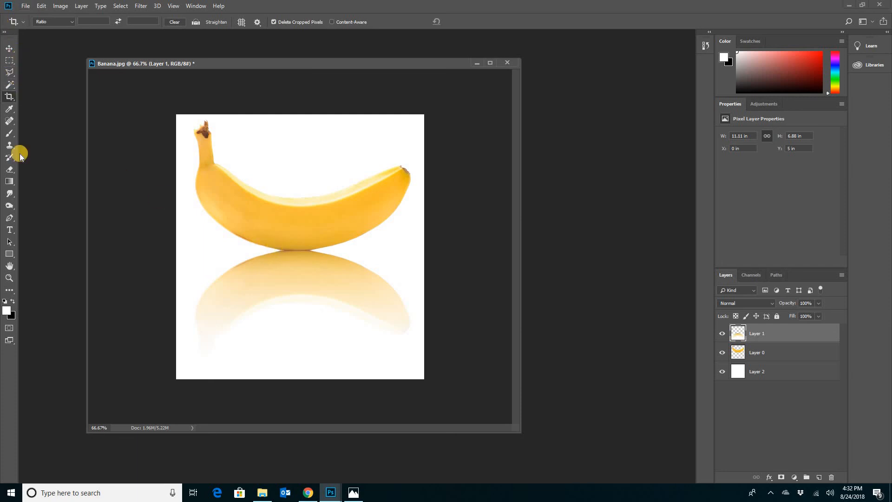
Hide and reshow Layer 0 and Layer 2 to inspect the reflection layer, and move Layer 0 above Layer 1
left_click(9, 48)
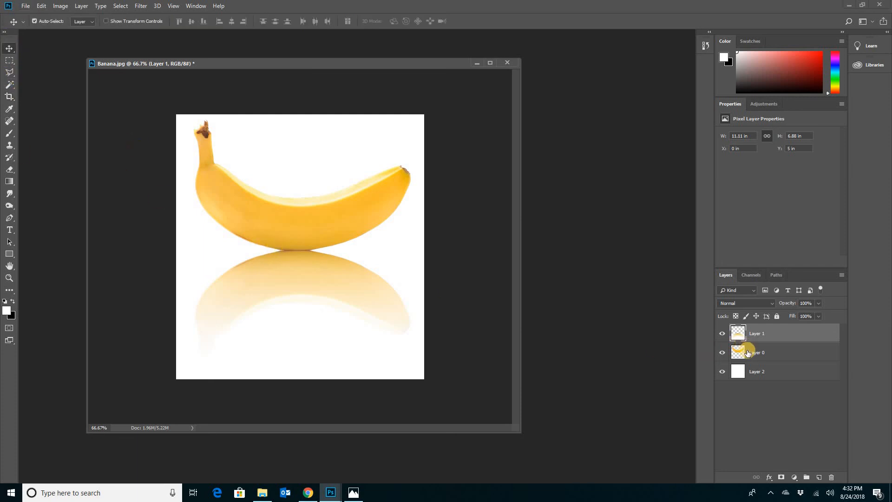
left_click(748, 353)
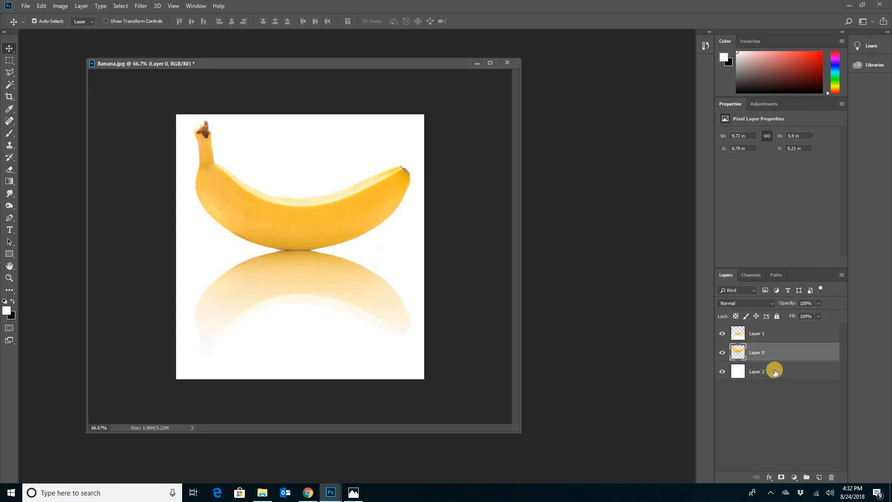
left_click(722, 353)
left_click(722, 372)
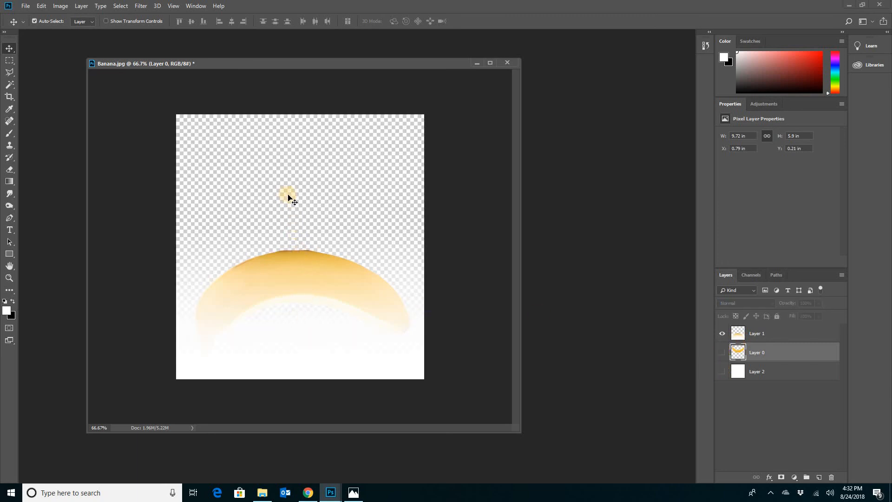
left_click(723, 353)
left_click(721, 372)
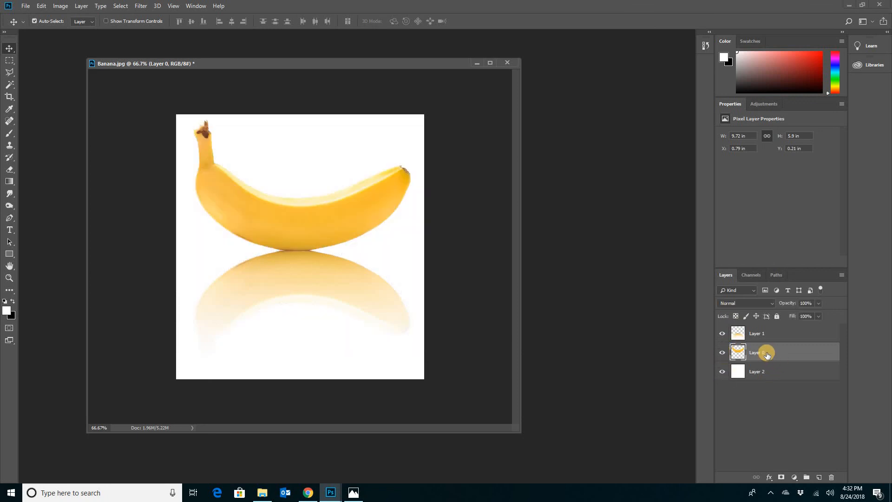
left_click_drag(767, 352, 762, 328)
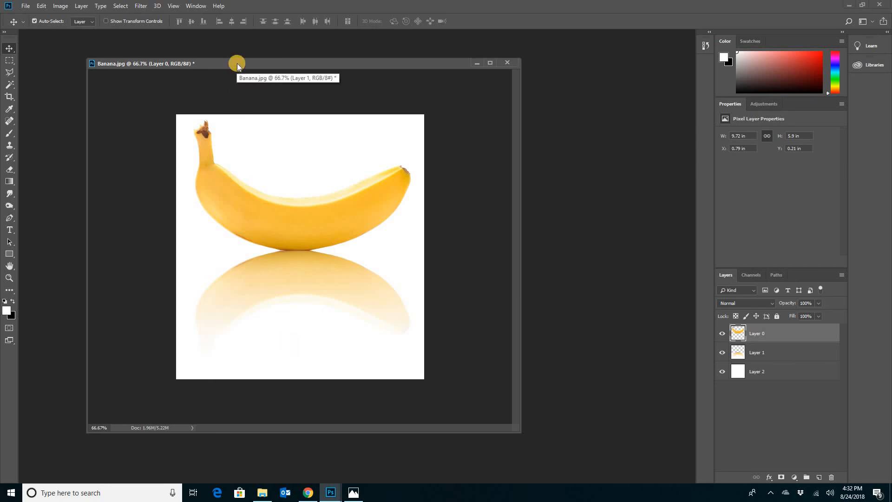
Set up saving the image as Banana.jpg in JPEG format in Downloads, and cancel the save
left_click(27, 7)
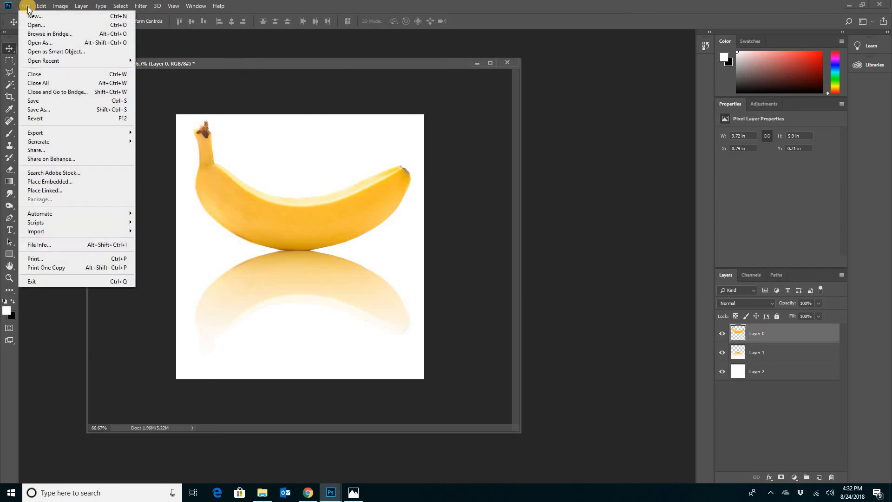
left_click(40, 110)
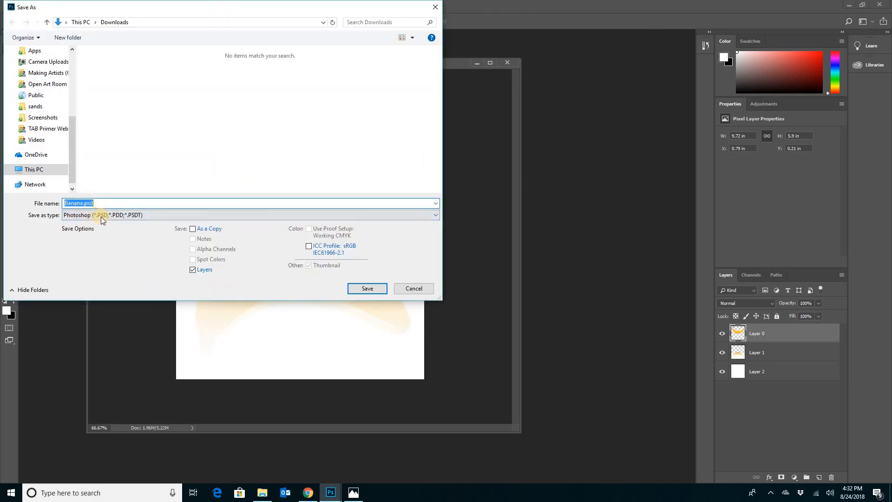
left_click(102, 217)
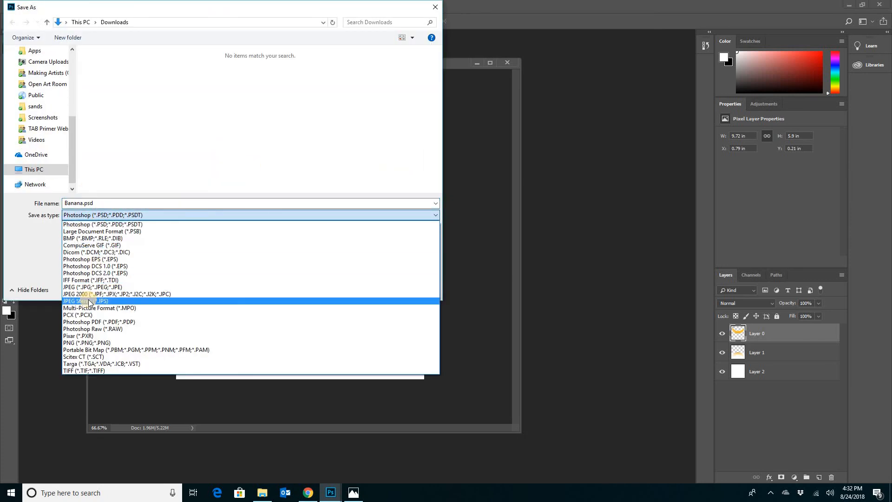
left_click(90, 301)
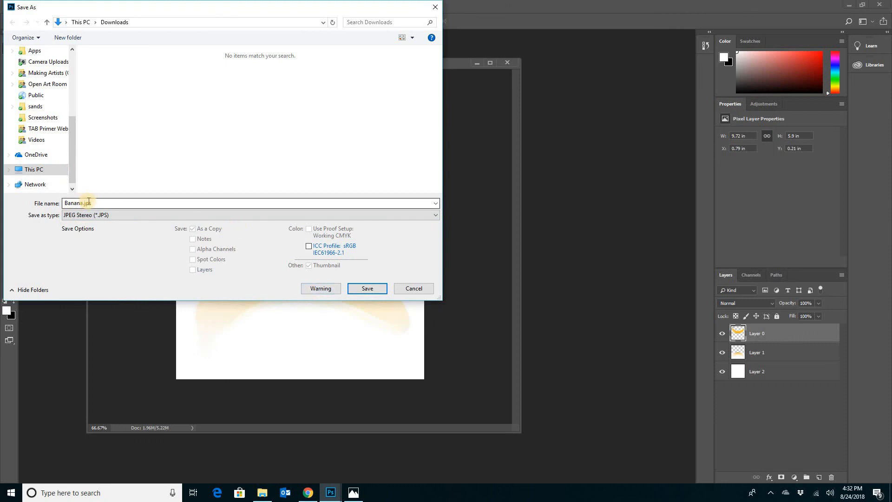
left_click(82, 217)
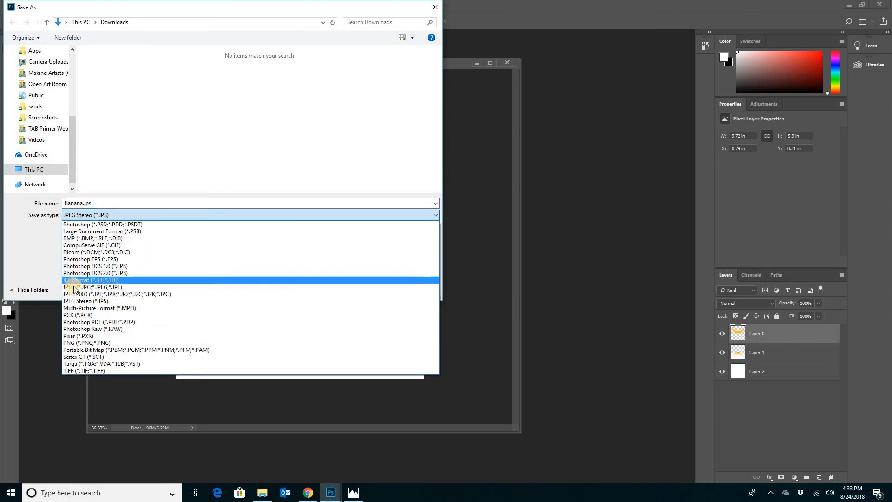
left_click(75, 287)
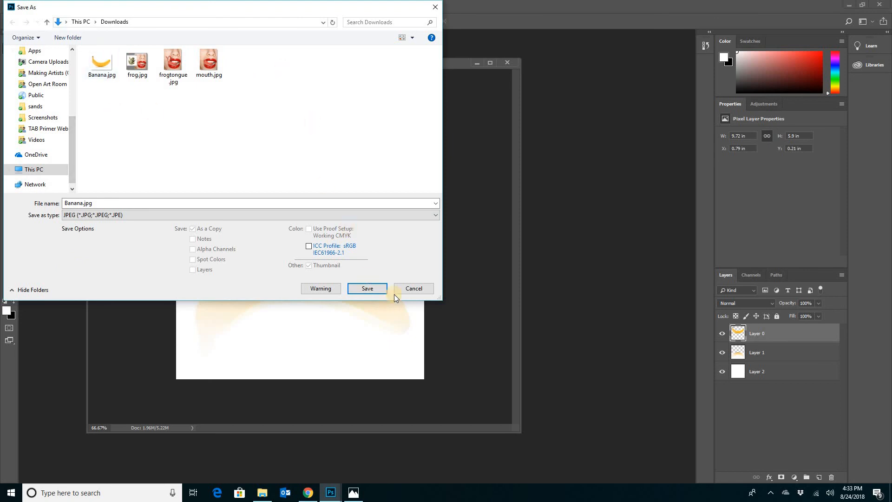
left_click(413, 289)
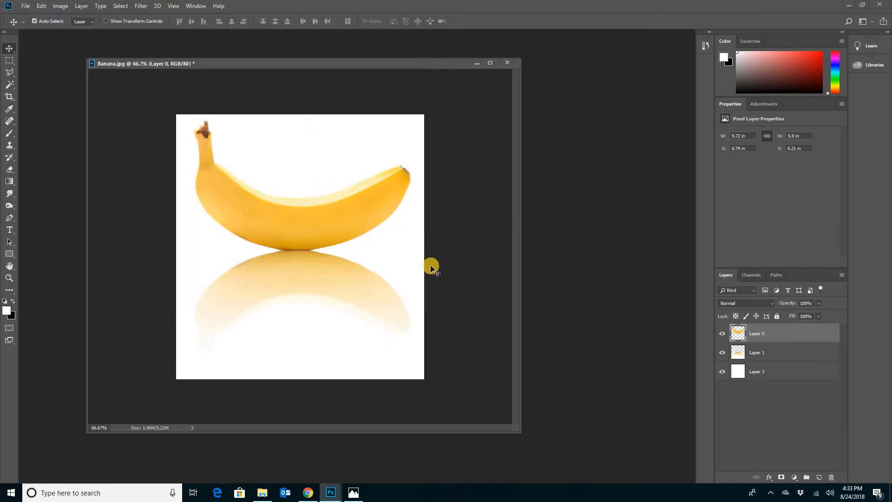